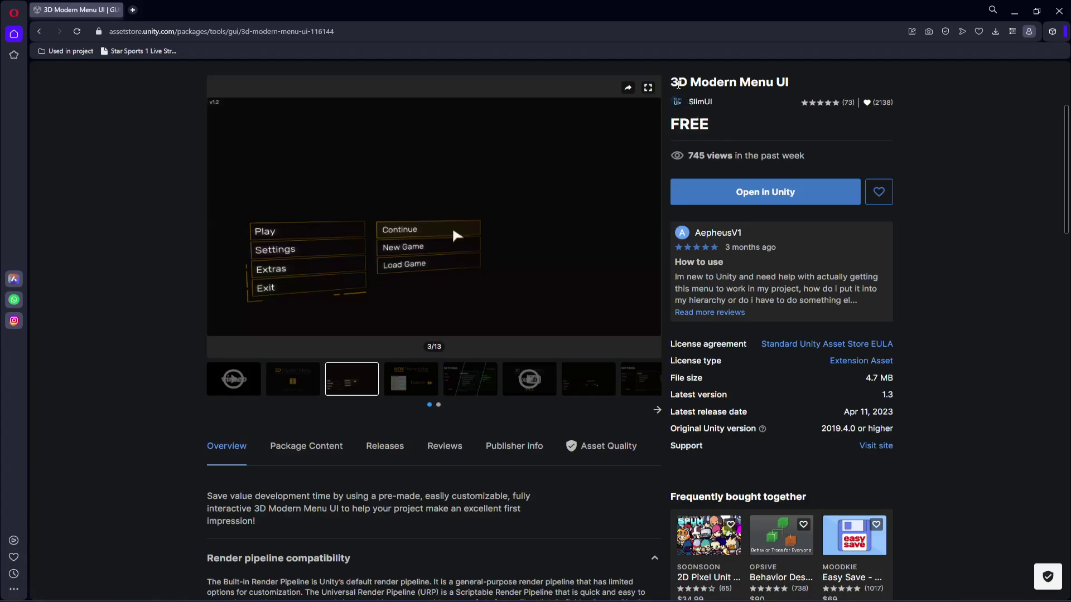
Step: Preview the 3D Modern Menu UI store page and send the package to the Unity Editor
left_click_drag(671, 82, 792, 82)
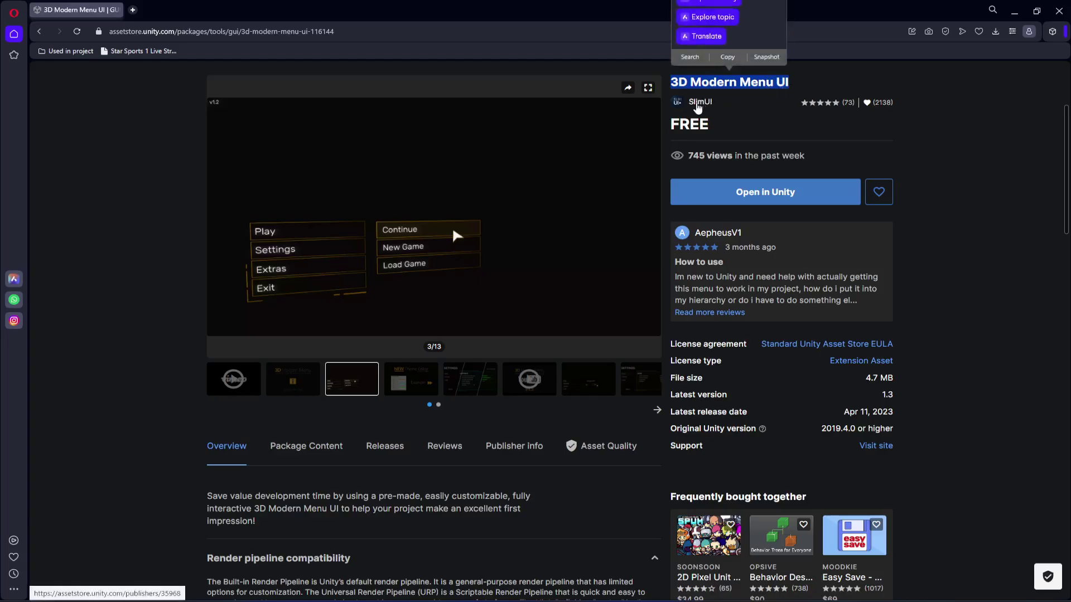
left_click(930, 137)
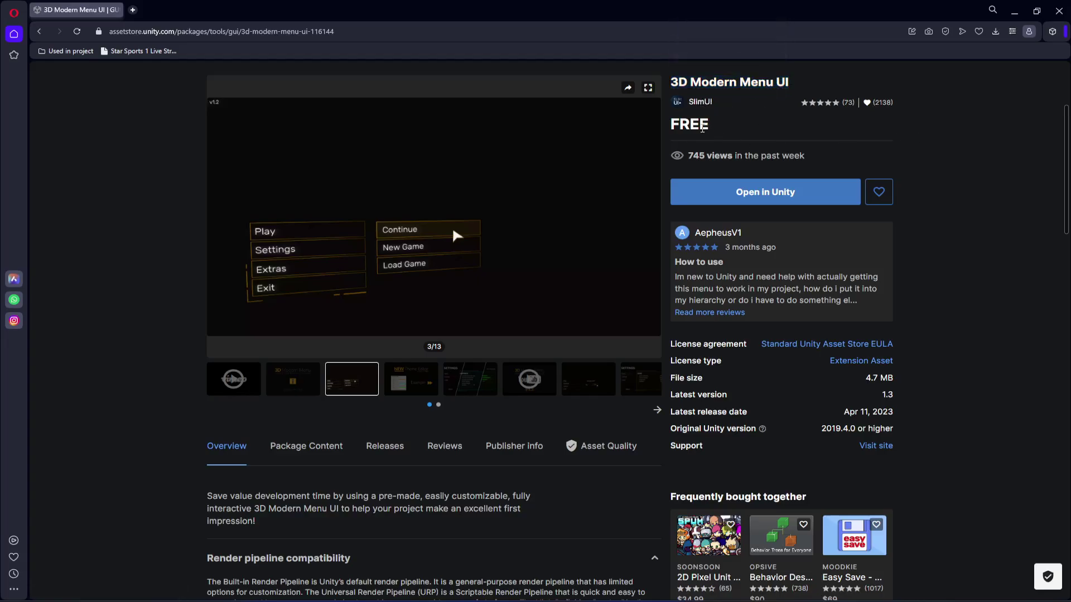
left_click(459, 378)
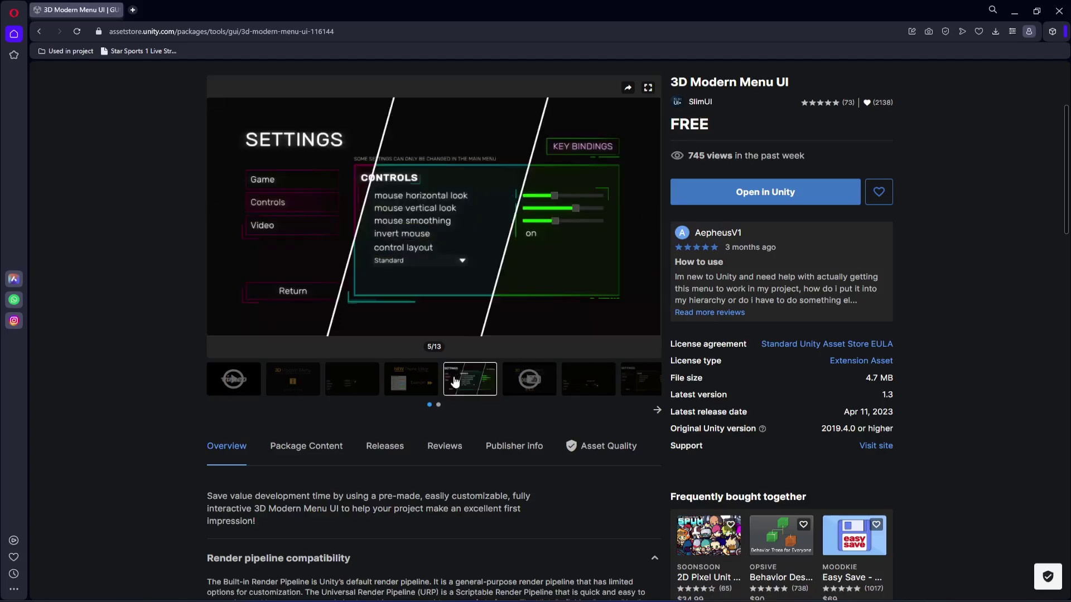
left_click(419, 382)
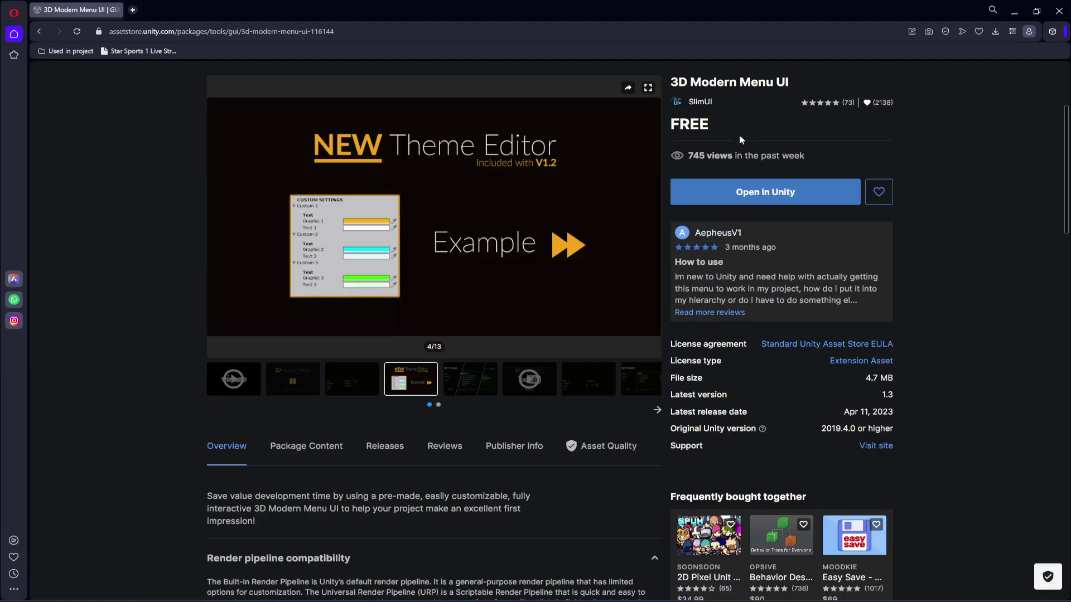
left_click(763, 199)
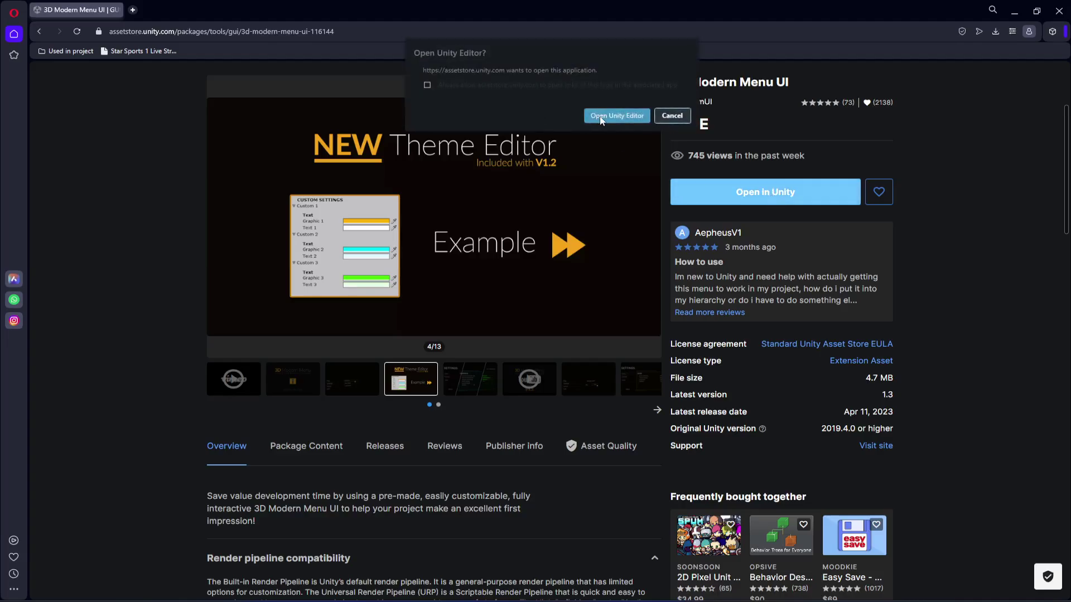
left_click(604, 119)
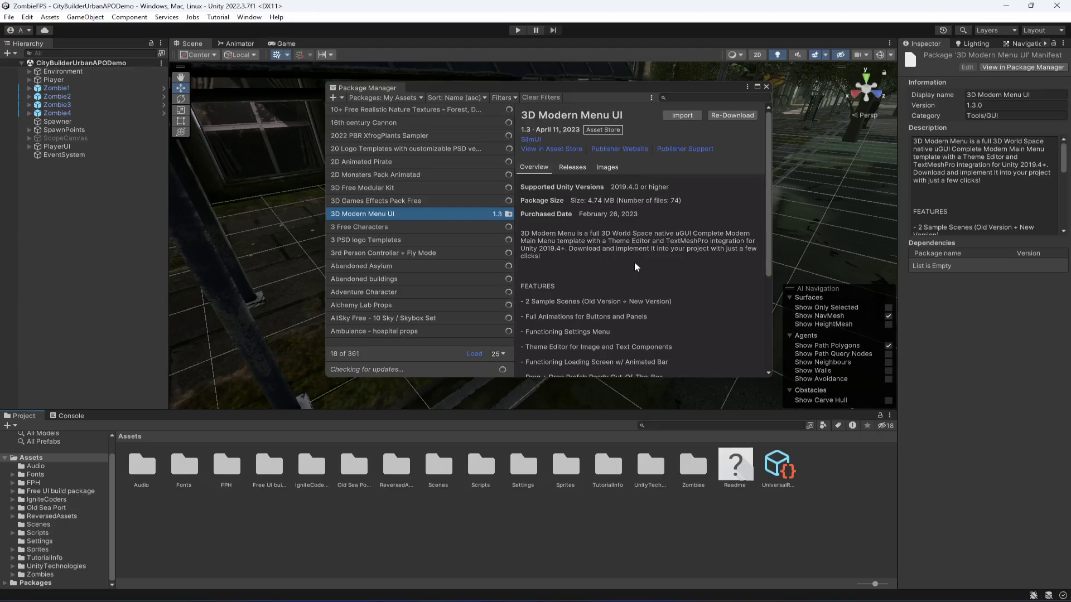
scroll(656, 230, "down", 5)
scroll(657, 275, "up", 5)
Step: Import all 3D Modern Menu UI files, skipping dependencies and updating only the listed scripts
left_click(687, 115)
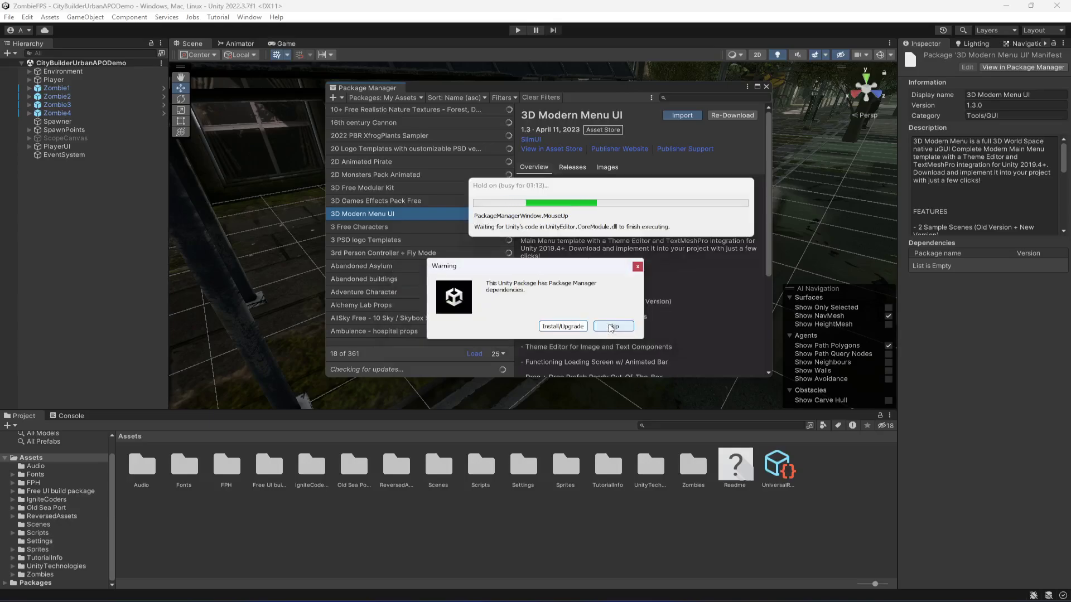
left_click(611, 328)
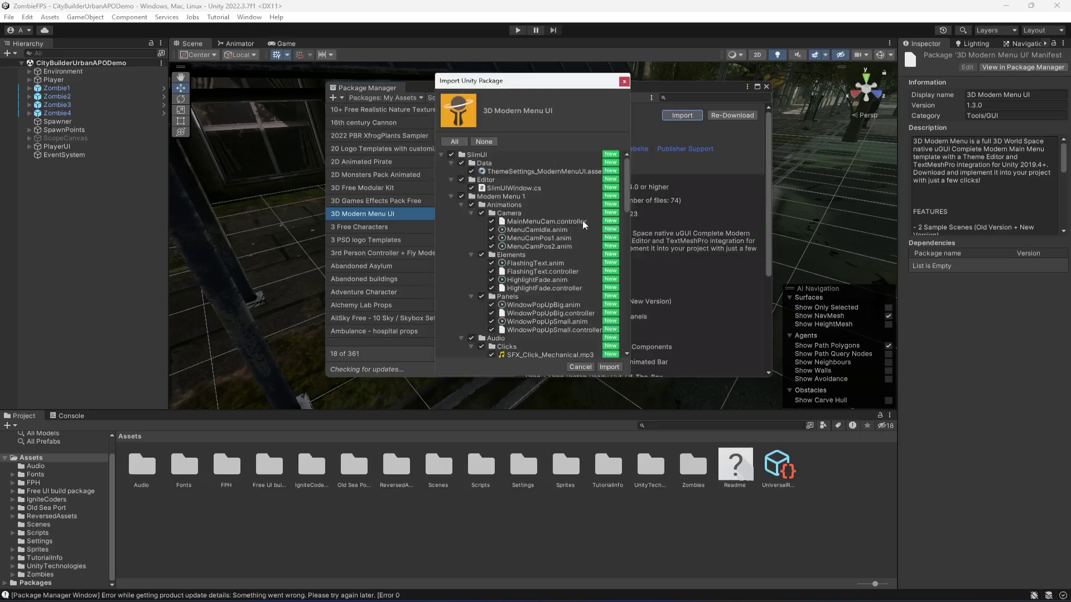
scroll(552, 213, "down", 3)
scroll(552, 215, "down", 3)
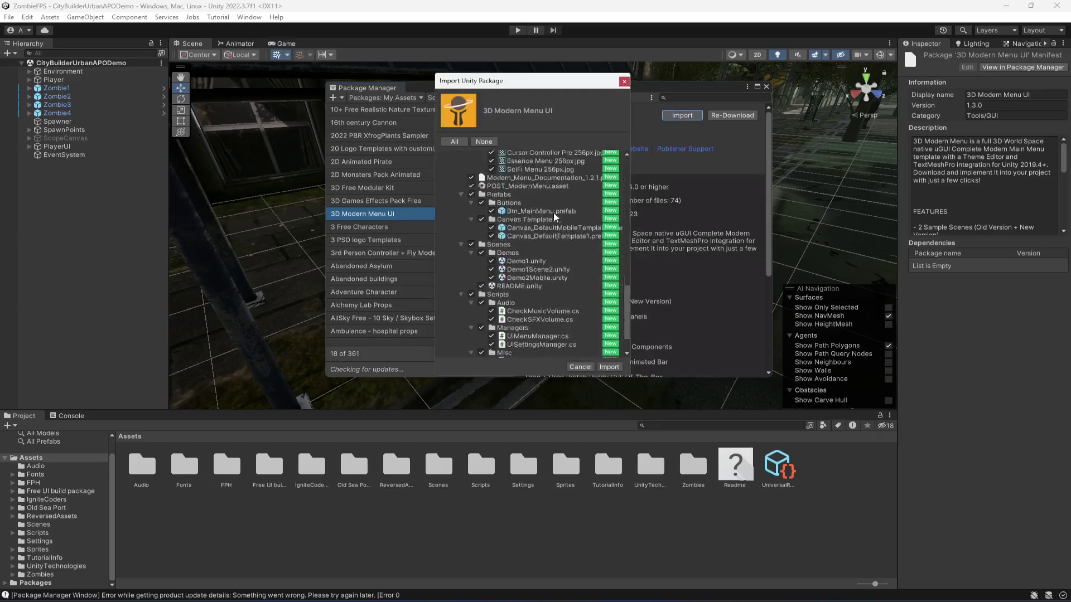
scroll(553, 212, "down", 3)
scroll(553, 213, "up", 4)
scroll(553, 213, "up", 5)
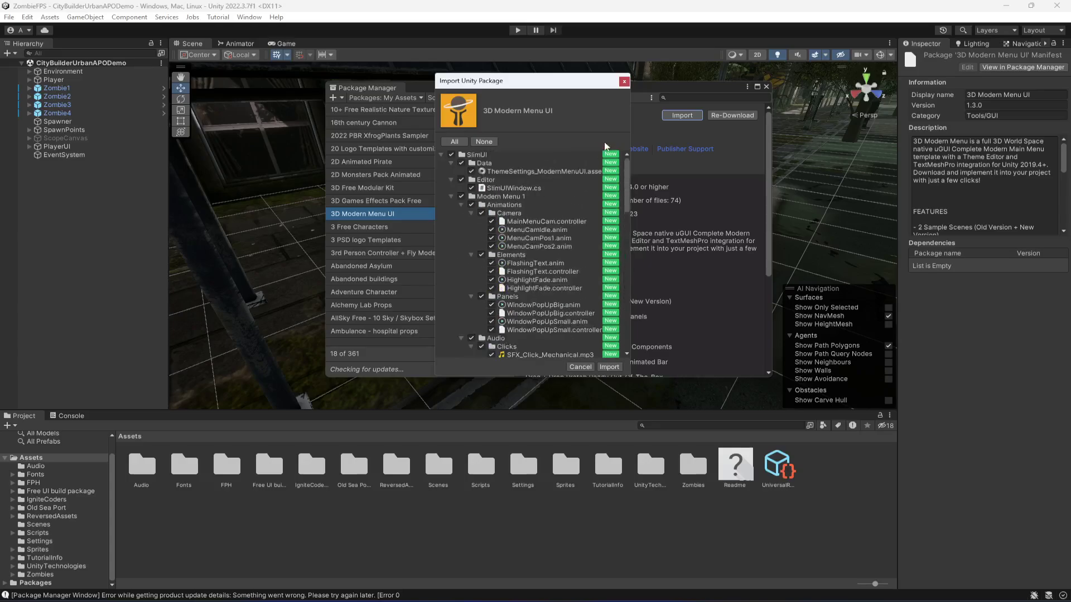
mouse_move(627, 179)
left_mouse_down()
mouse_move(623, 322)
mouse_move(642, 173)
left_mouse_up()
left_click(609, 368)
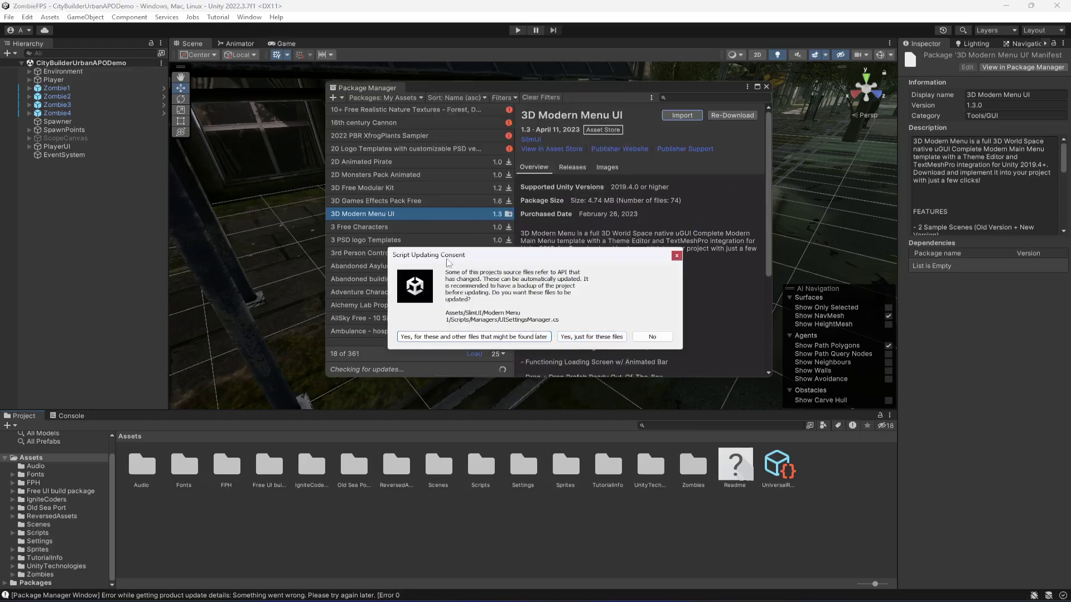
left_click_drag(537, 255, 549, 250)
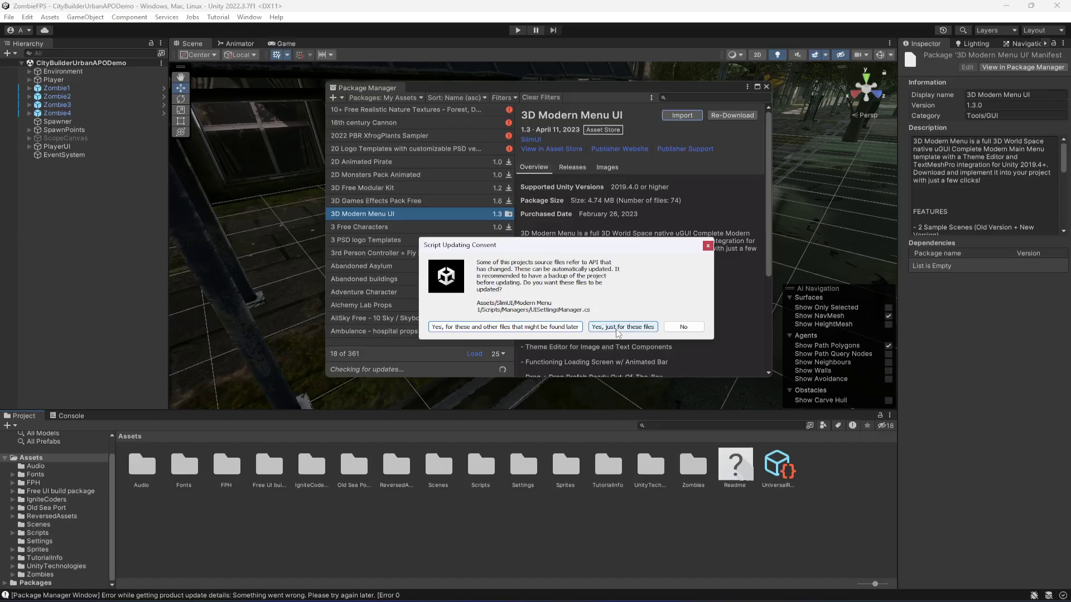
left_click(622, 327)
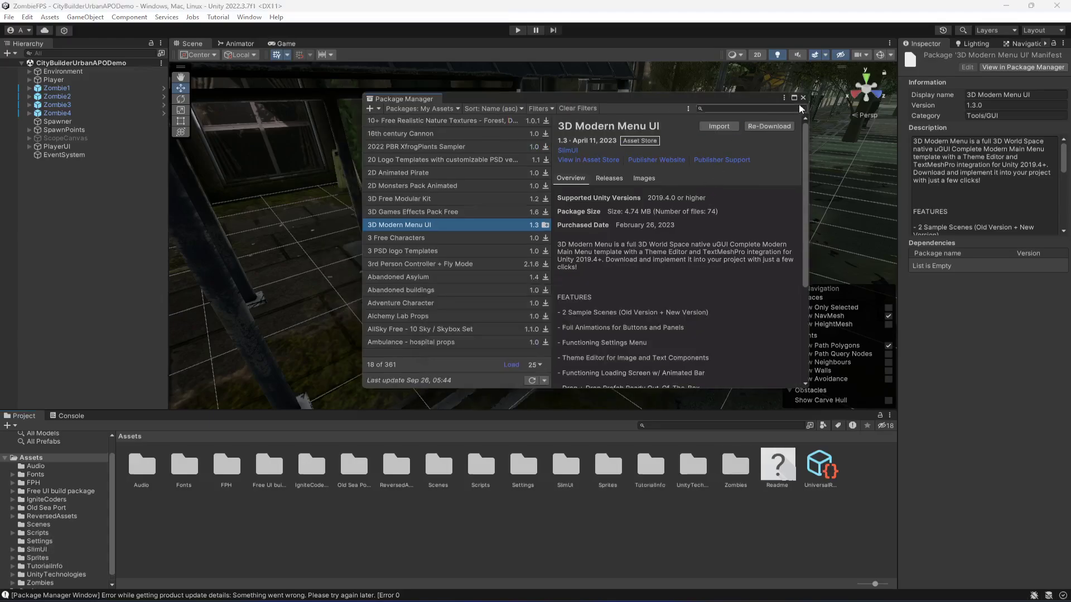
Step: Close Package Manager and browse into SlimUI > Modern Menu 1 > Scenes
left_click(766, 86)
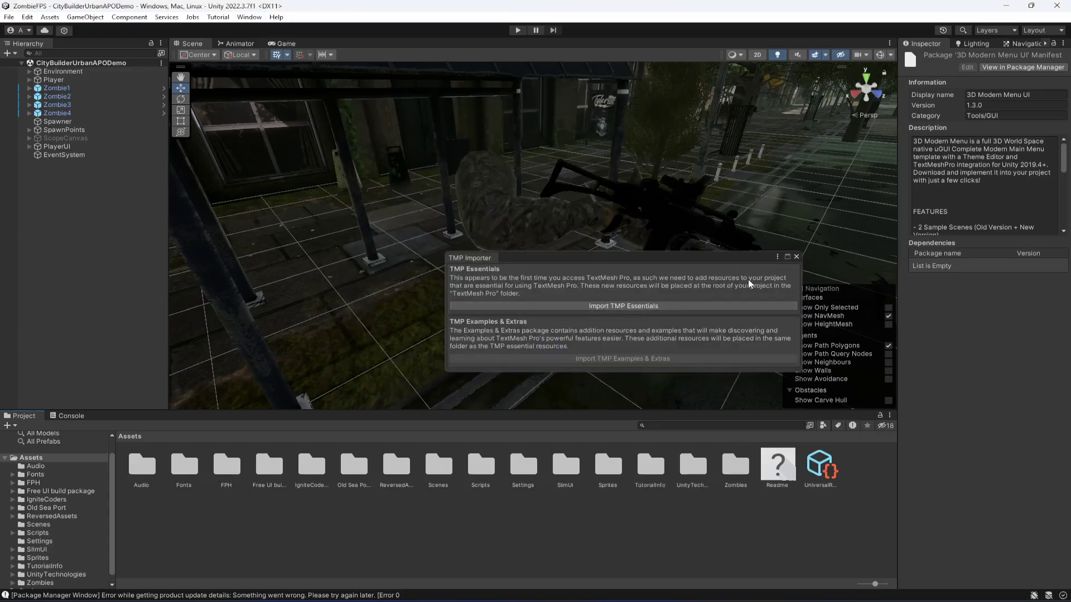
left_click(74, 416)
left_click(19, 416)
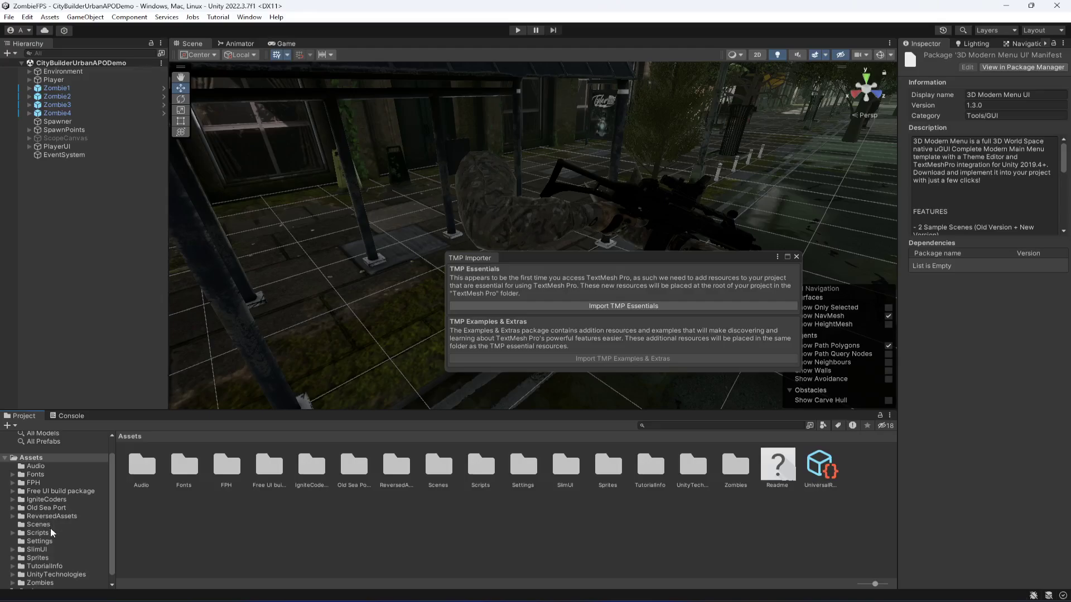
left_click(47, 550)
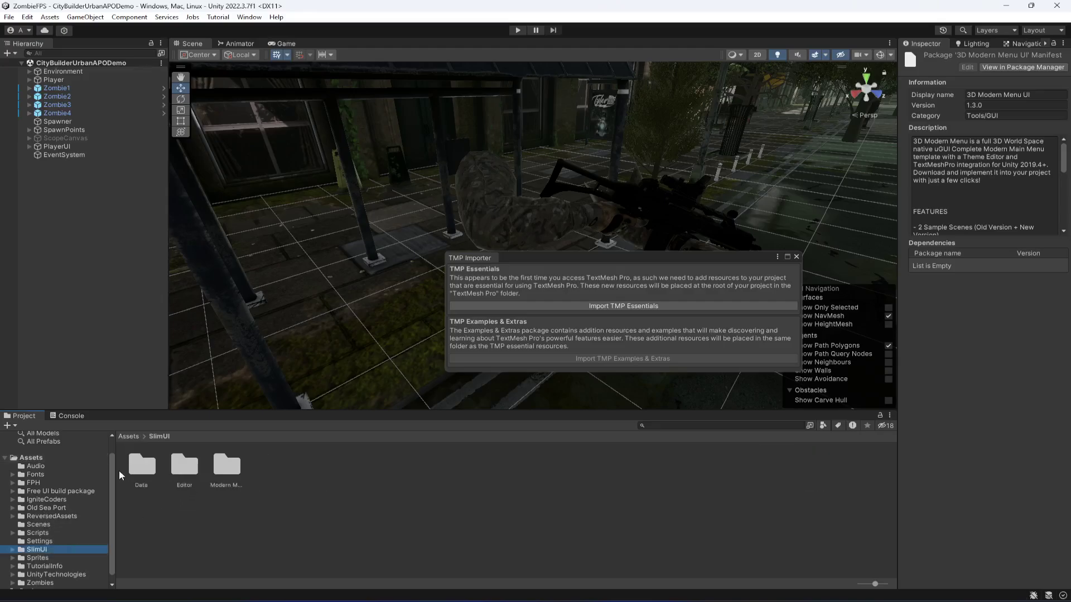
double_click(224, 467)
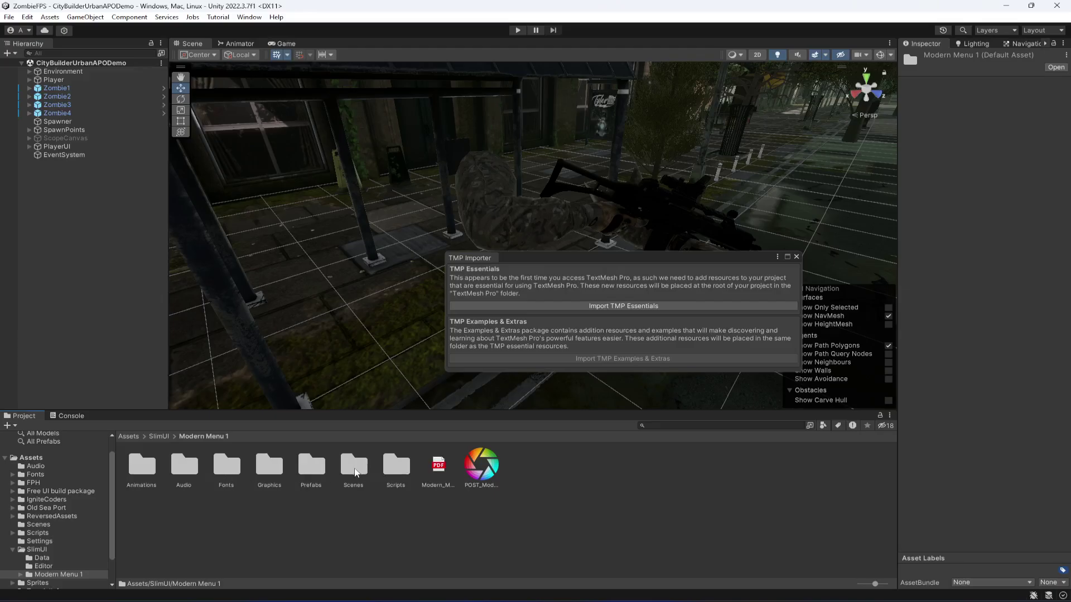
double_click(355, 469)
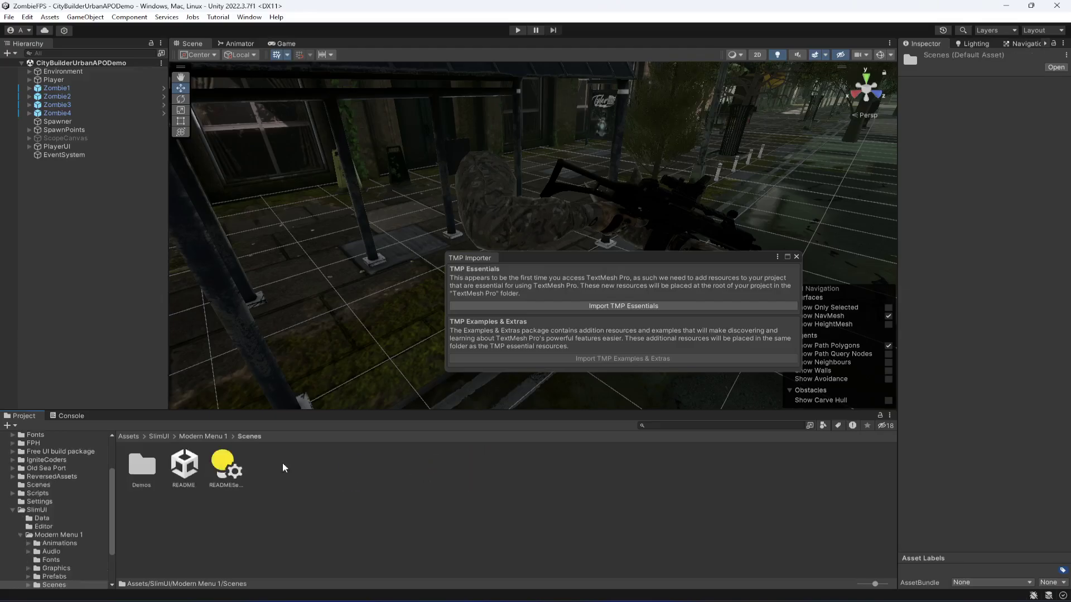
Step: Open the Demos folder, load the Demo1 scene and select its Main_Menu object
left_click(141, 470)
double_click(141, 474)
left_click(179, 473)
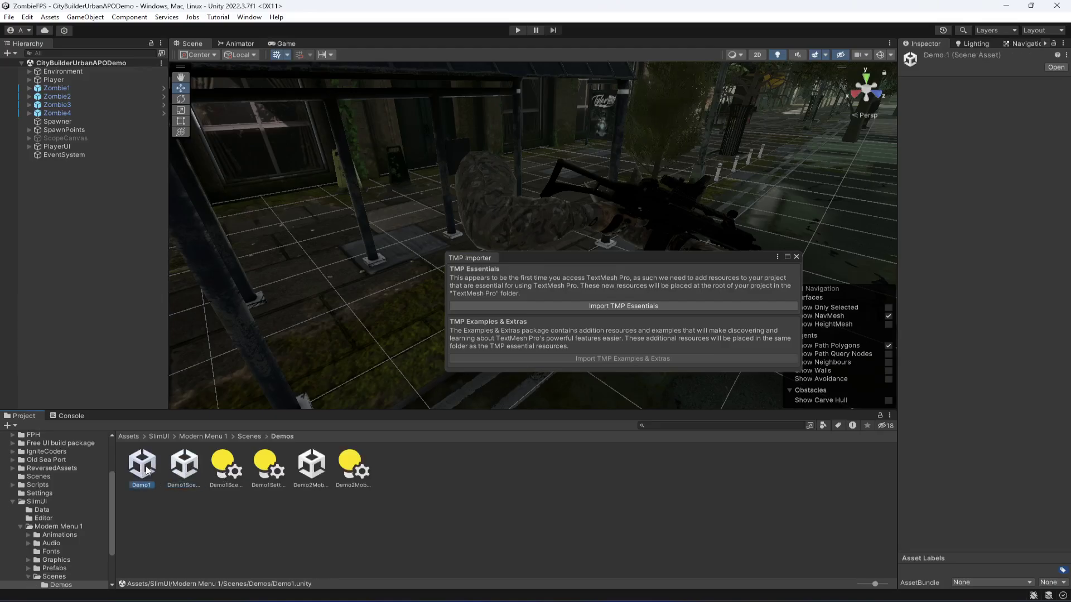
double_click(188, 476)
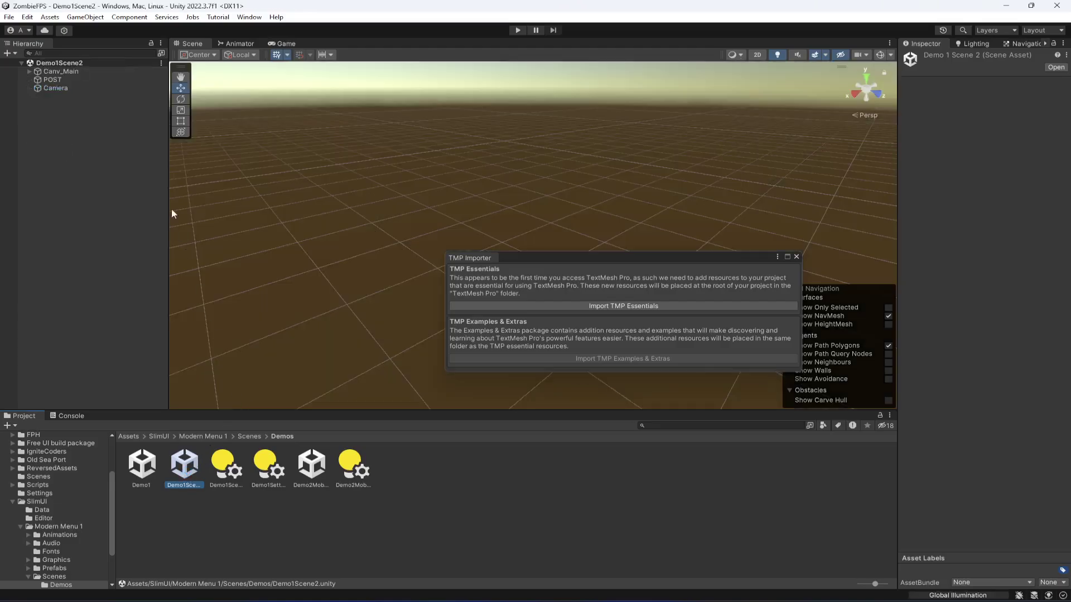
left_click(145, 470)
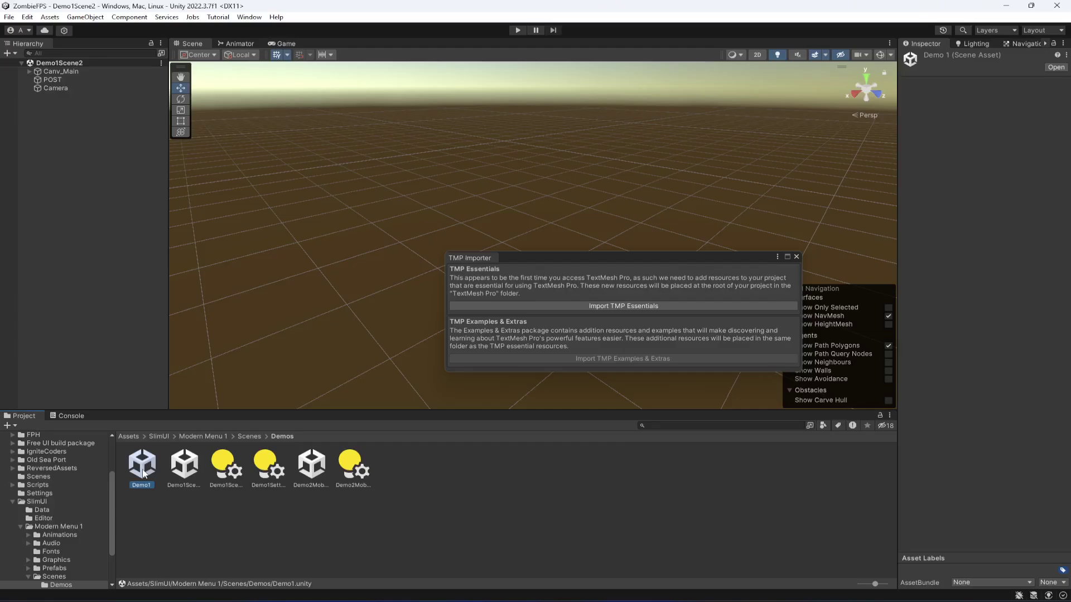
double_click(143, 472)
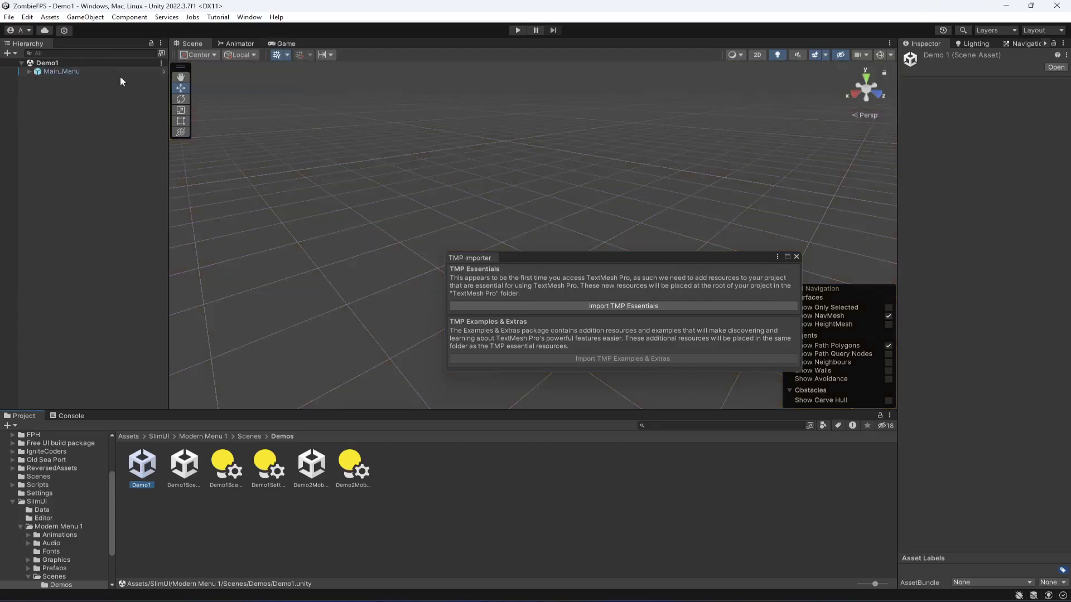
left_click(82, 73)
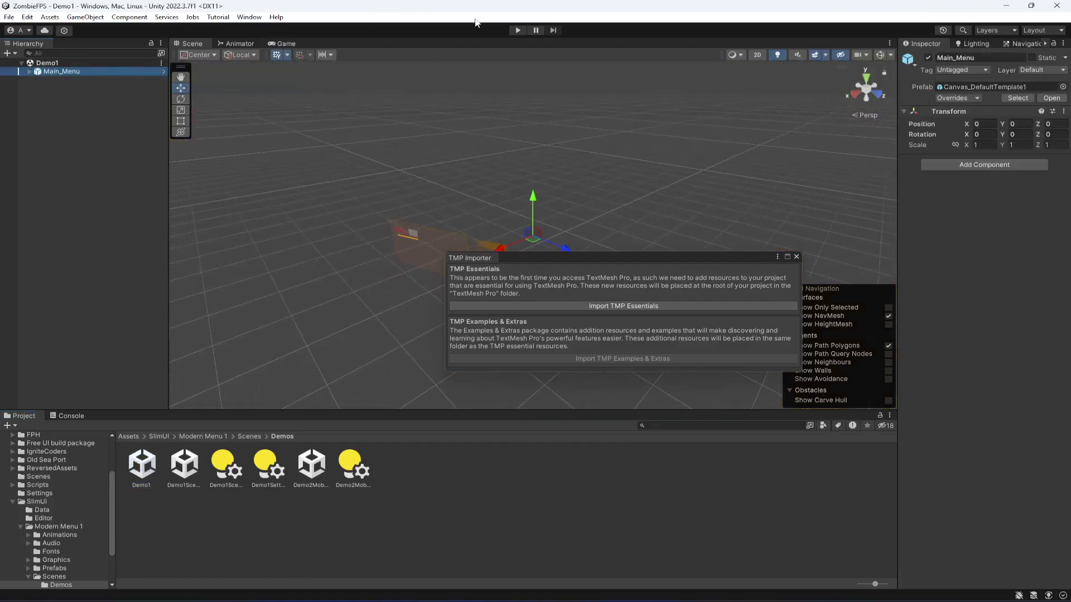
left_click(515, 30)
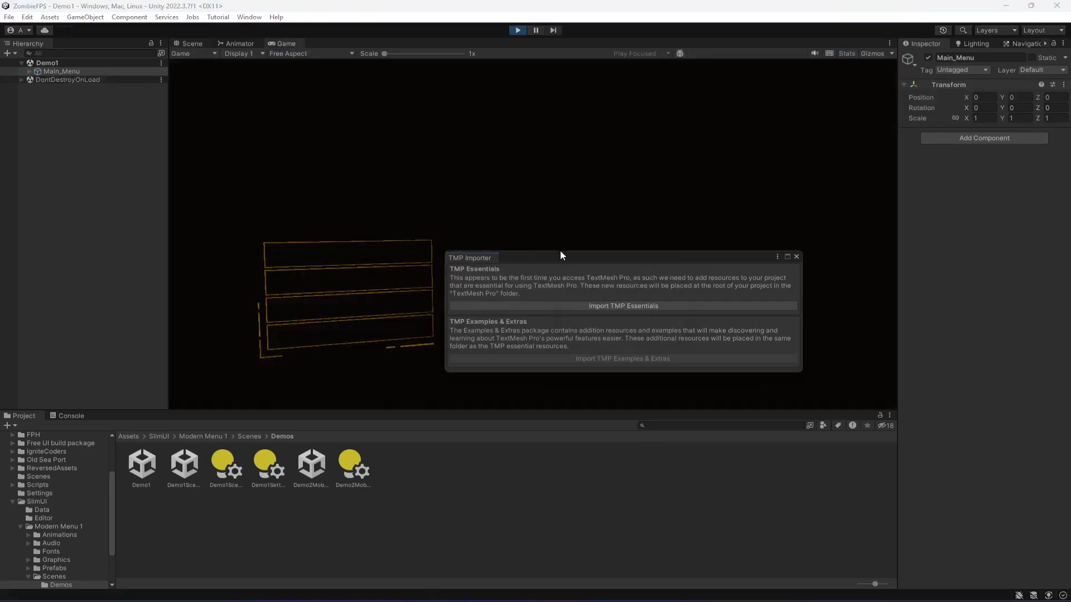
left_click_drag(560, 257, 704, 371)
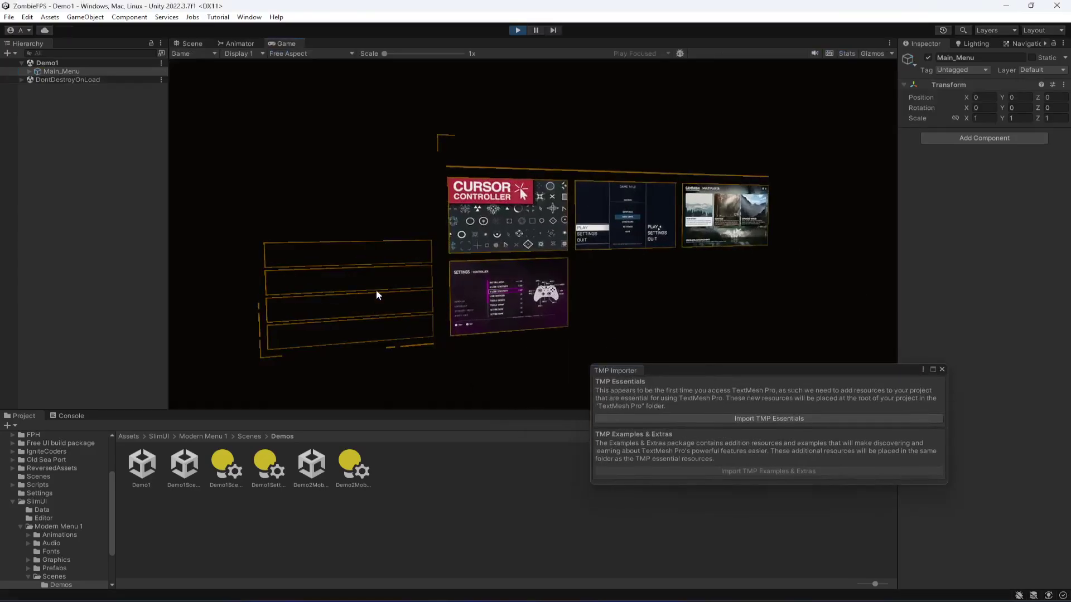
left_click(350, 278)
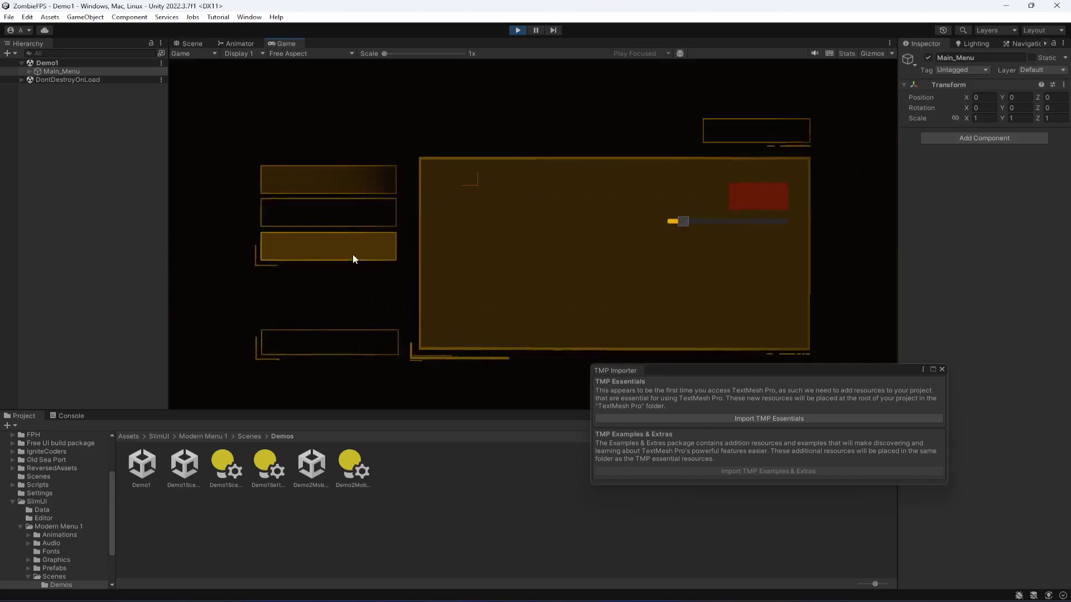
left_click(513, 31)
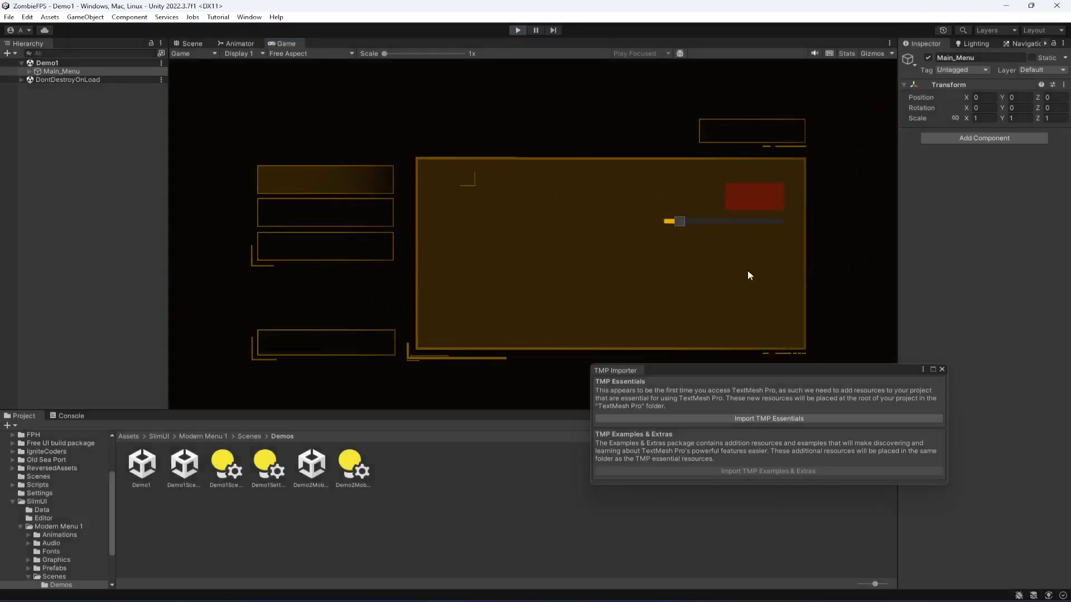
left_click_drag(790, 370, 768, 284)
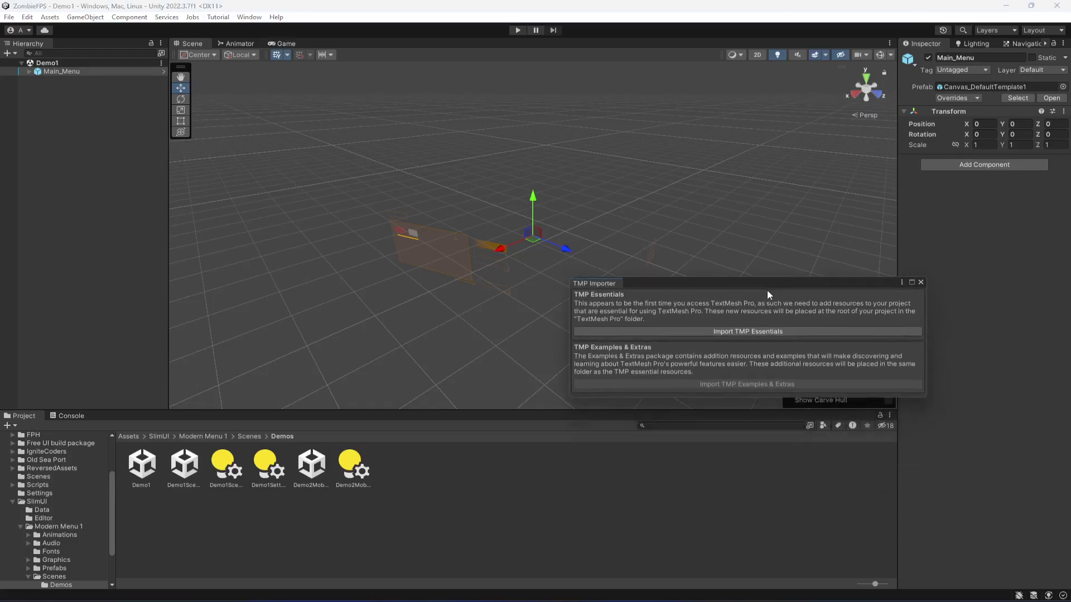
Step: Import the TextMesh Pro essential resources and examples, then close the TMP Importer
left_click(744, 332)
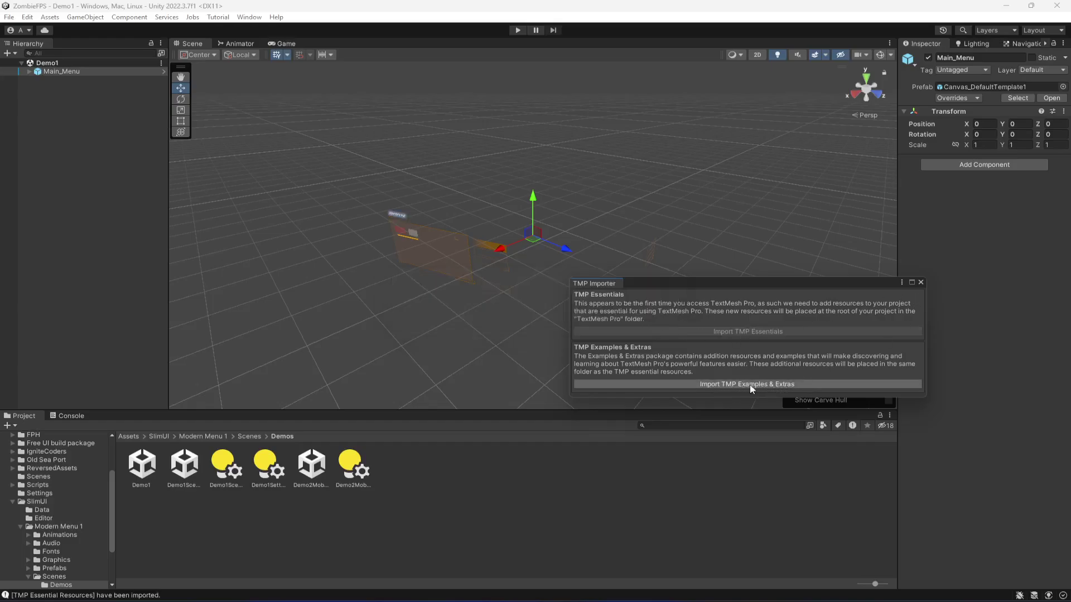
left_click(777, 385)
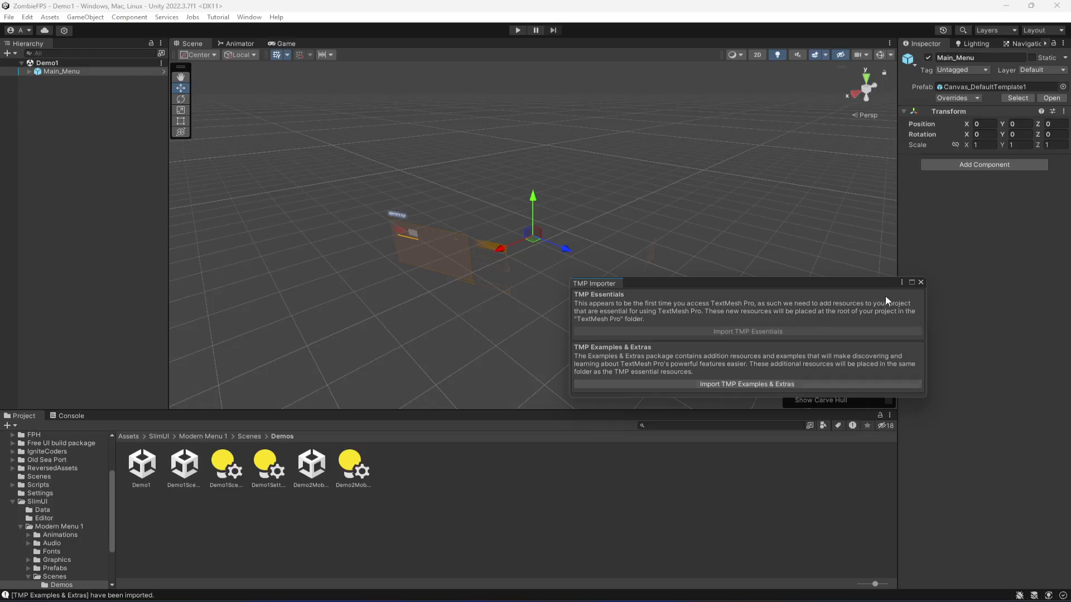
left_click(921, 283)
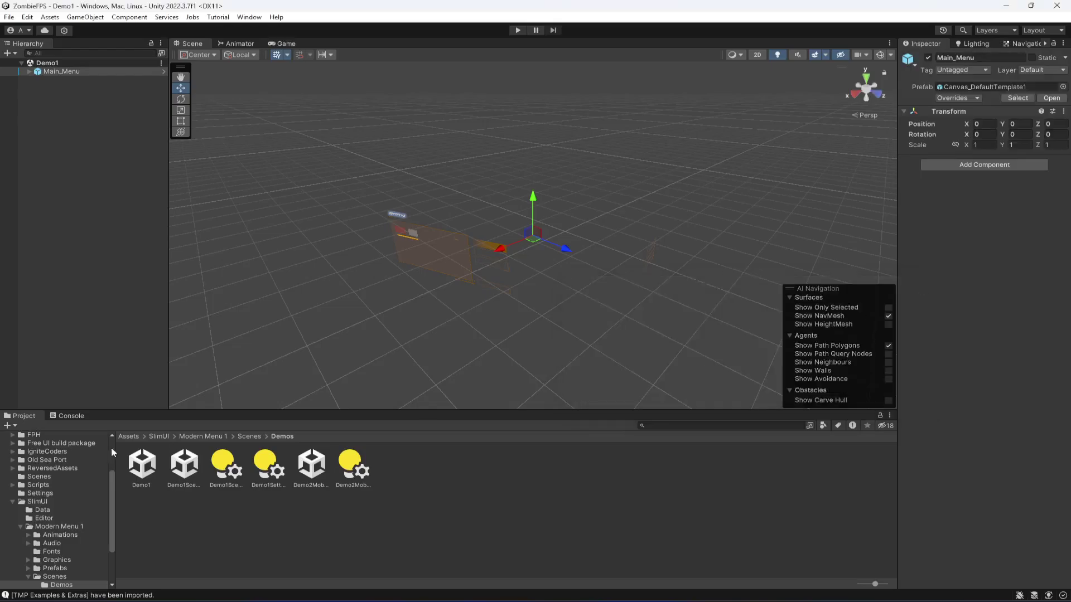
Step: Clear the Console, select the Demo1 scene asset and orbit closer to the menu canvas
left_click(73, 417)
left_click(17, 425)
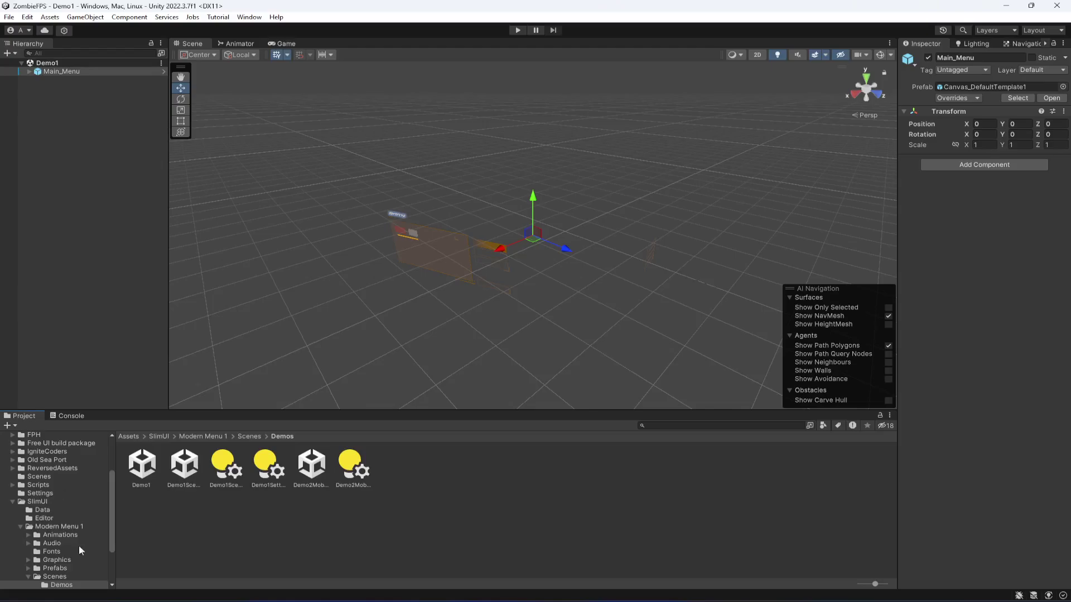
left_click(141, 467)
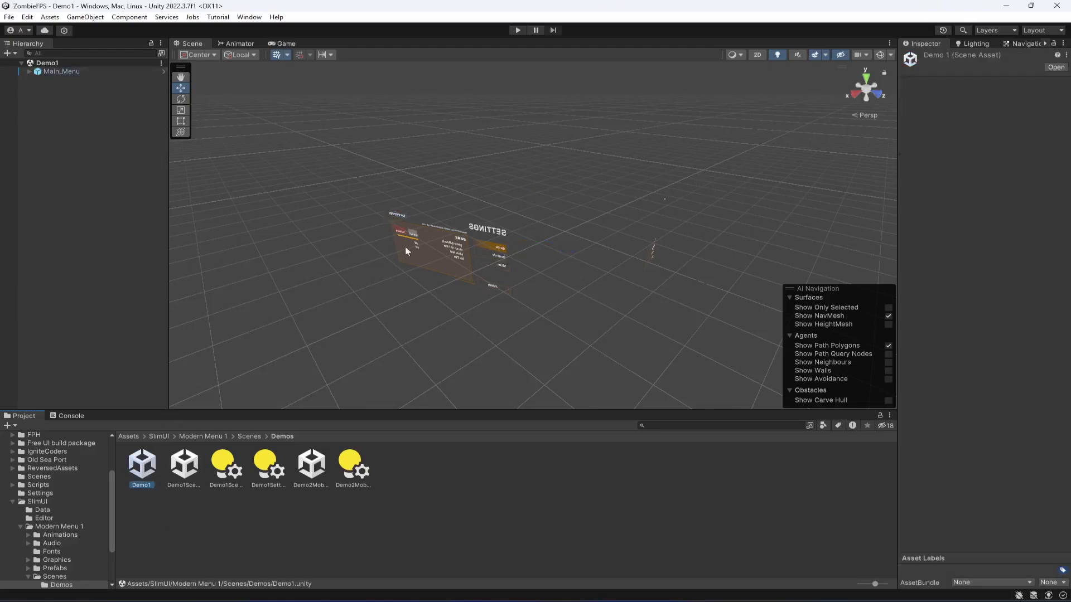
right_click_drag(536, 293, 503, 293)
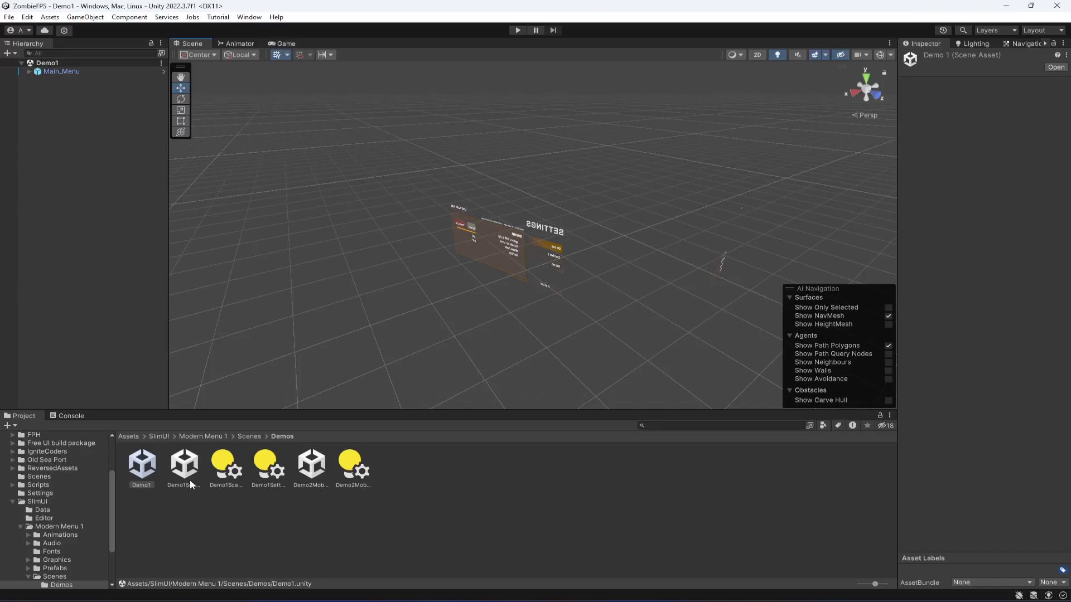
right_click_drag(471, 330, 498, 318)
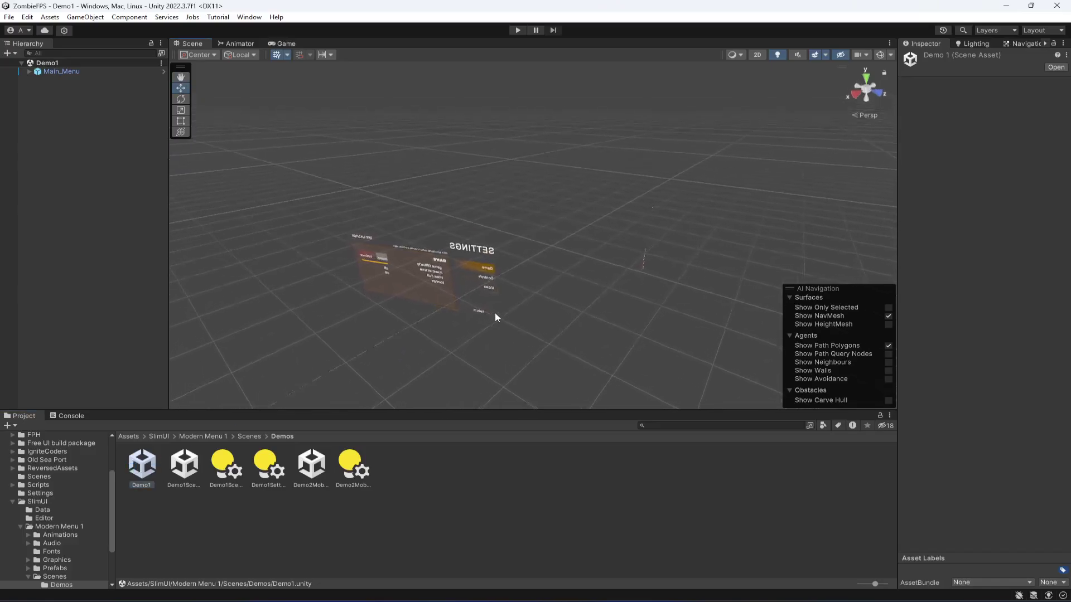
left_click(517, 30)
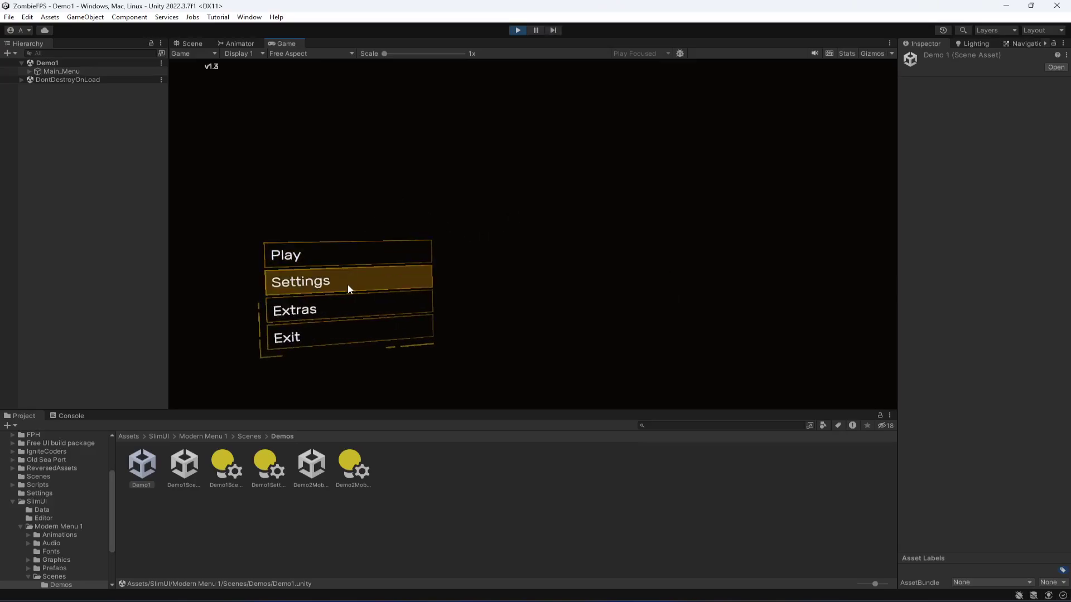
left_click(339, 219)
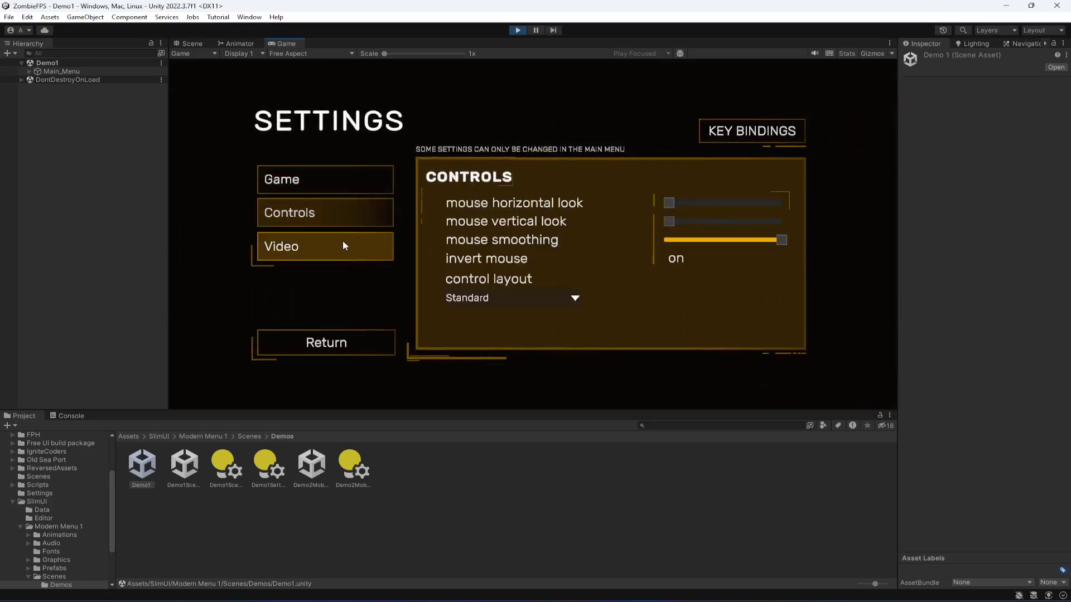
left_click(342, 243)
left_click(357, 189)
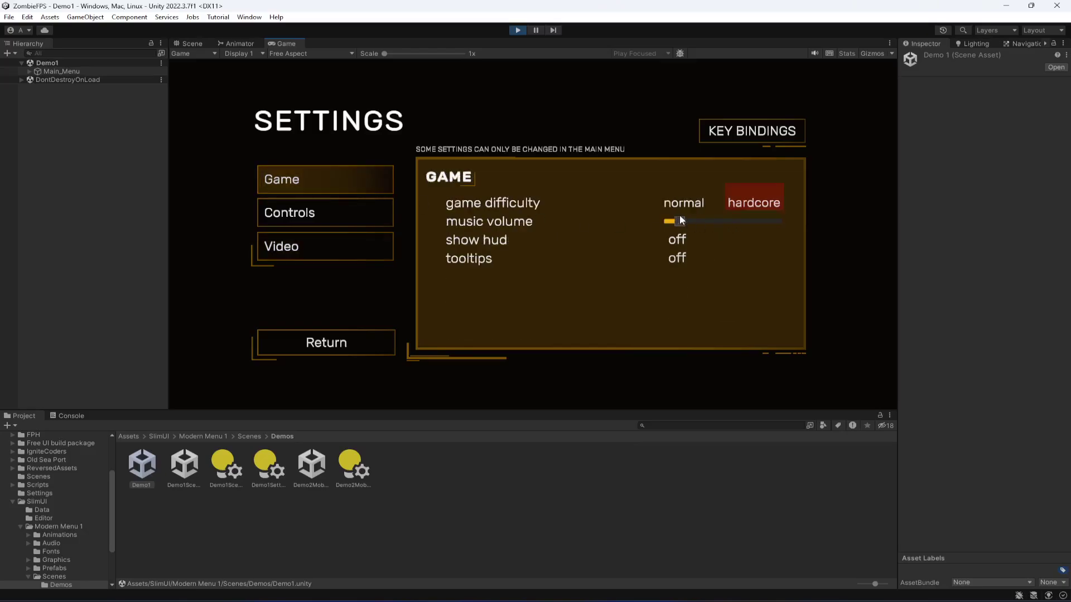
mouse_move(679, 219)
left_mouse_down()
mouse_move(744, 222)
mouse_move(669, 222)
left_mouse_up()
left_click(303, 245)
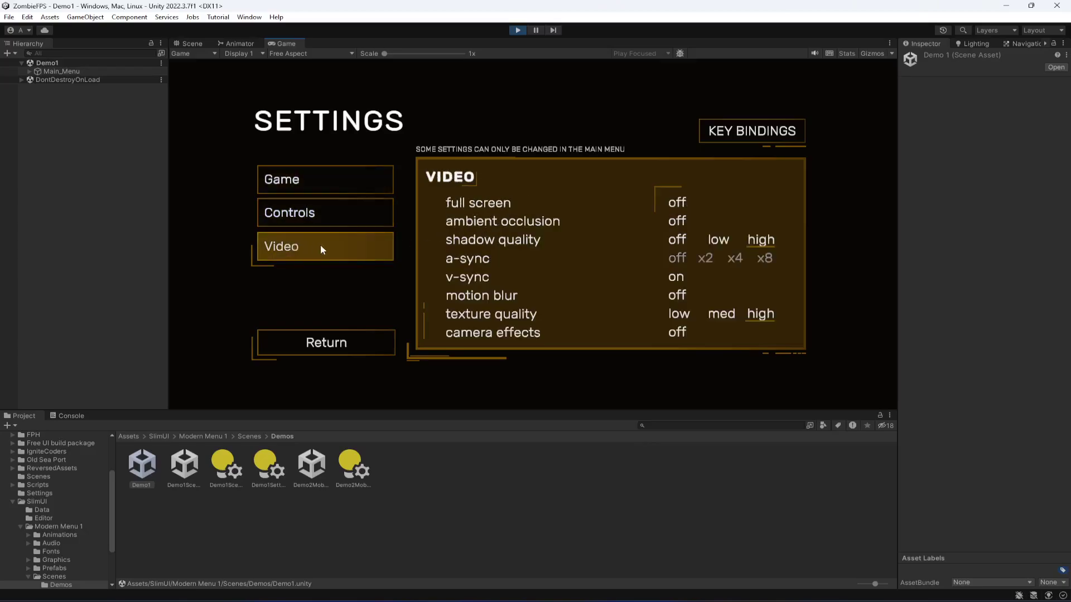
left_click(333, 213)
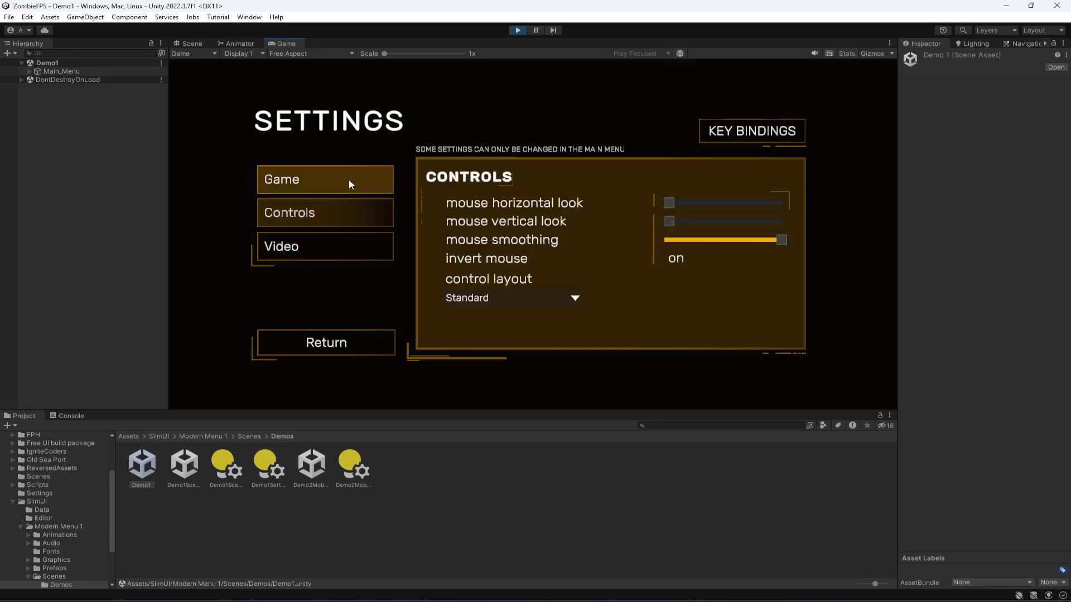
left_click(348, 179)
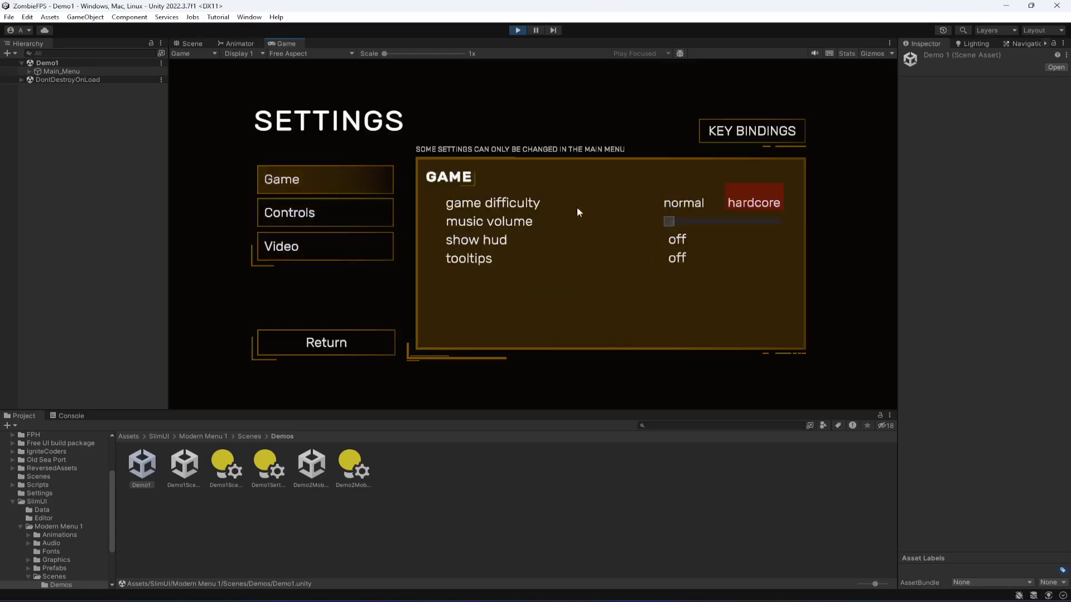
left_click(310, 220)
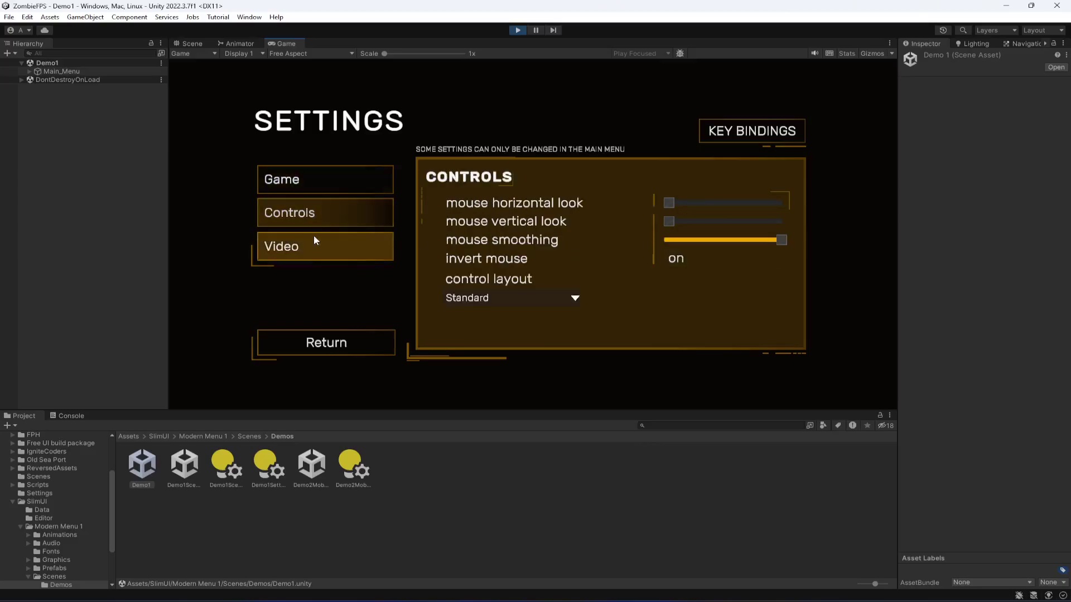
left_click(314, 243)
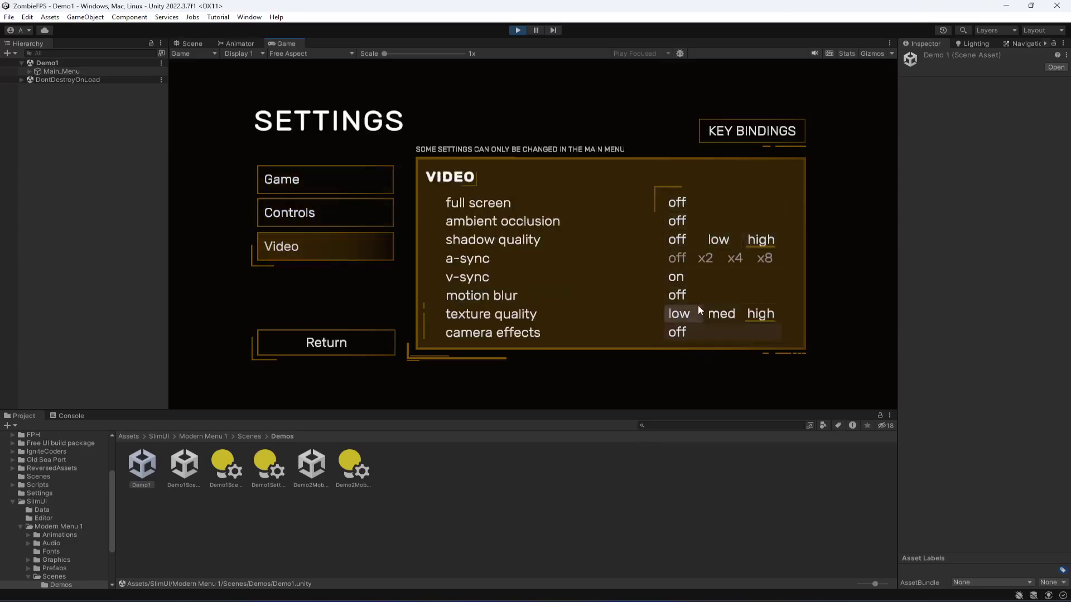
left_click(279, 215)
left_click(308, 179)
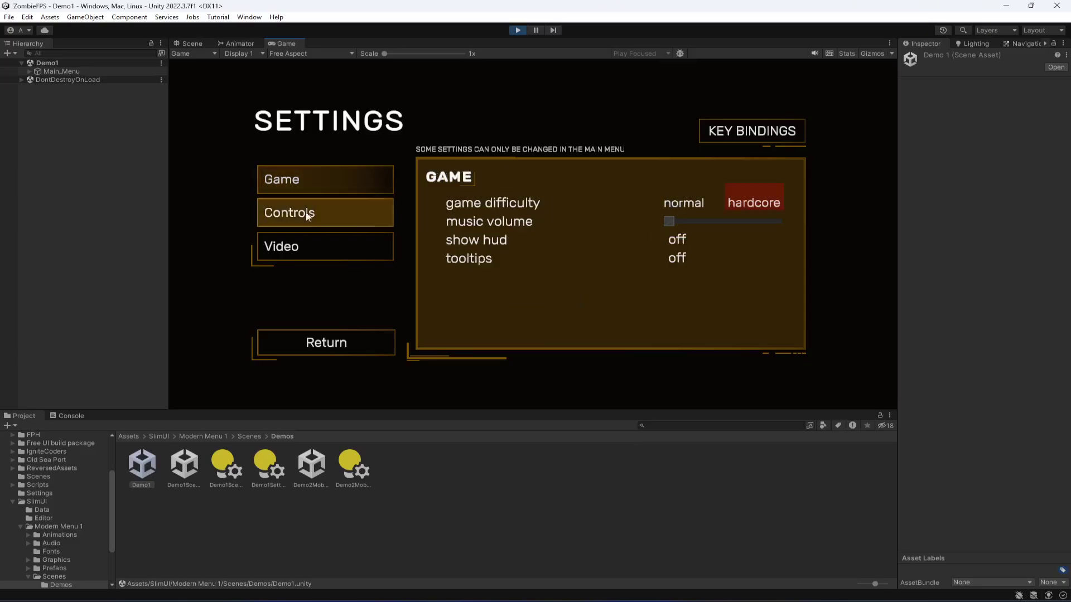
left_click(302, 246)
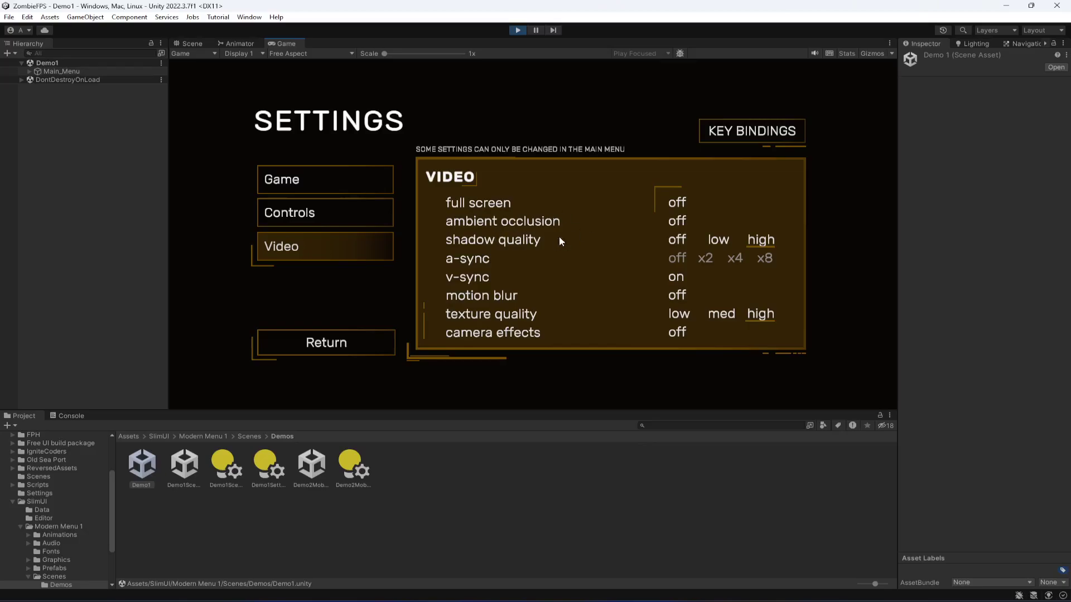
left_click(327, 220)
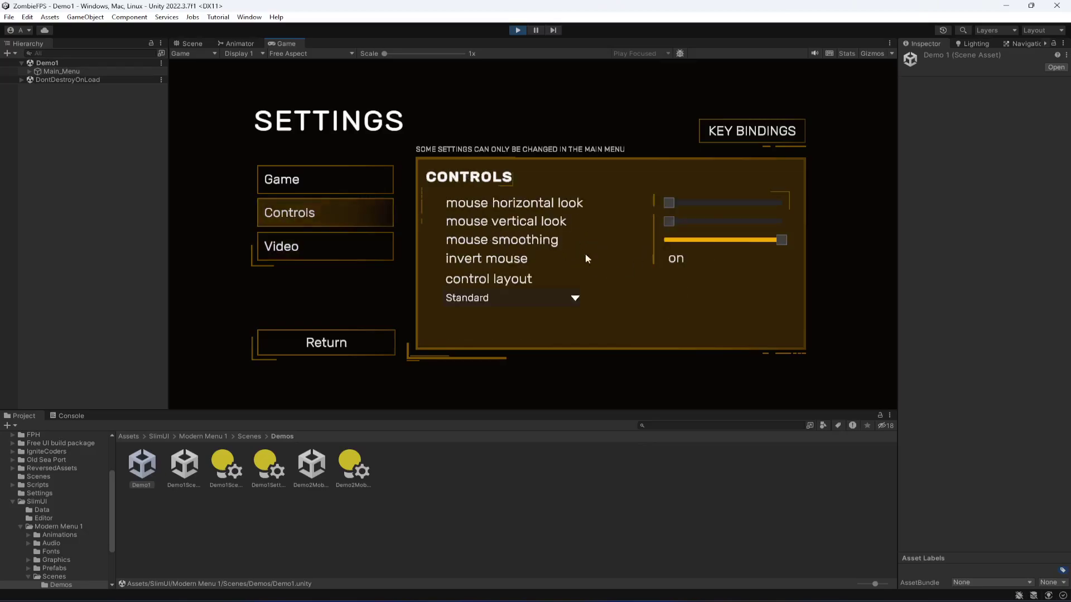
left_click(326, 180)
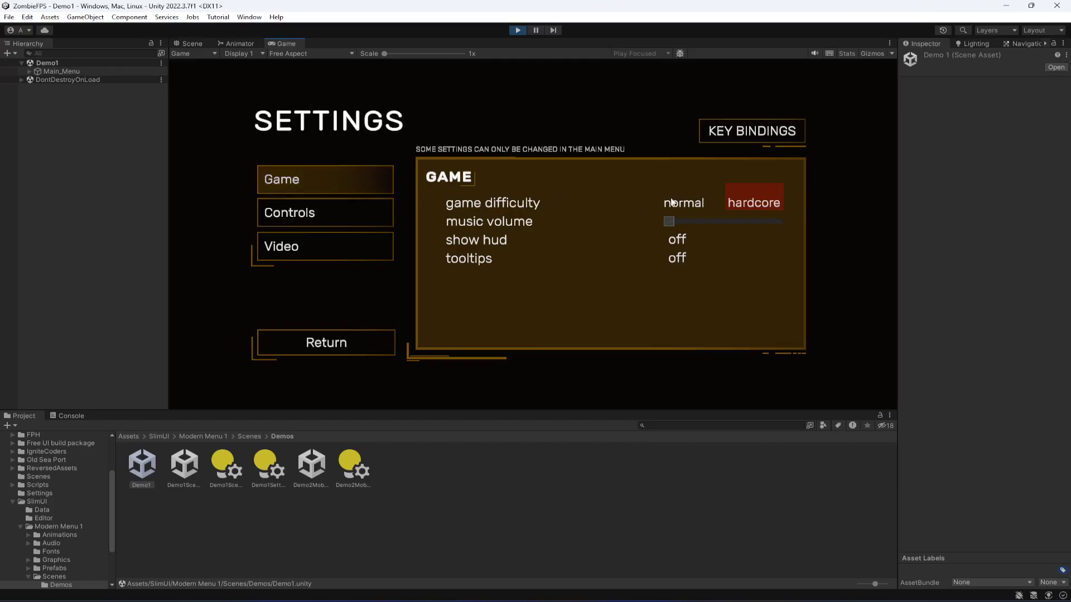
left_click(341, 210)
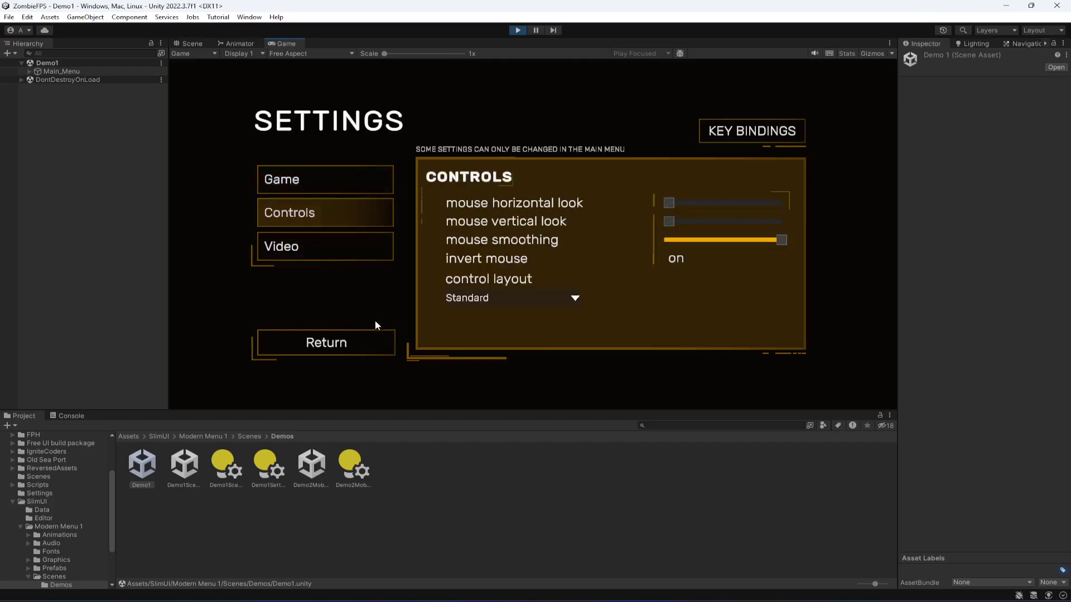
left_click(370, 341)
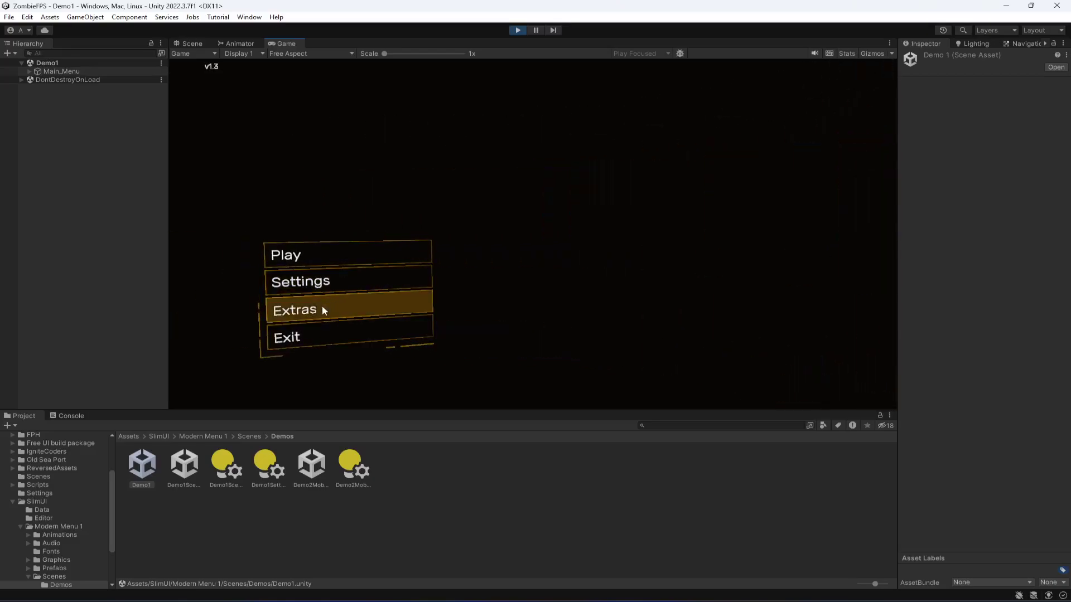
left_click(323, 310)
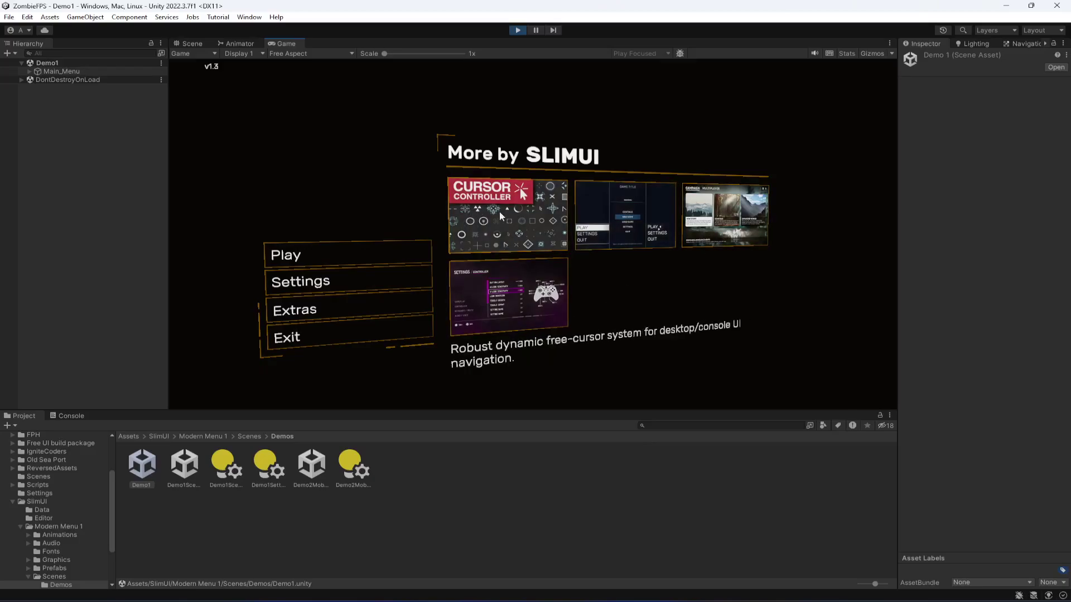
left_click(307, 334)
left_click(595, 296)
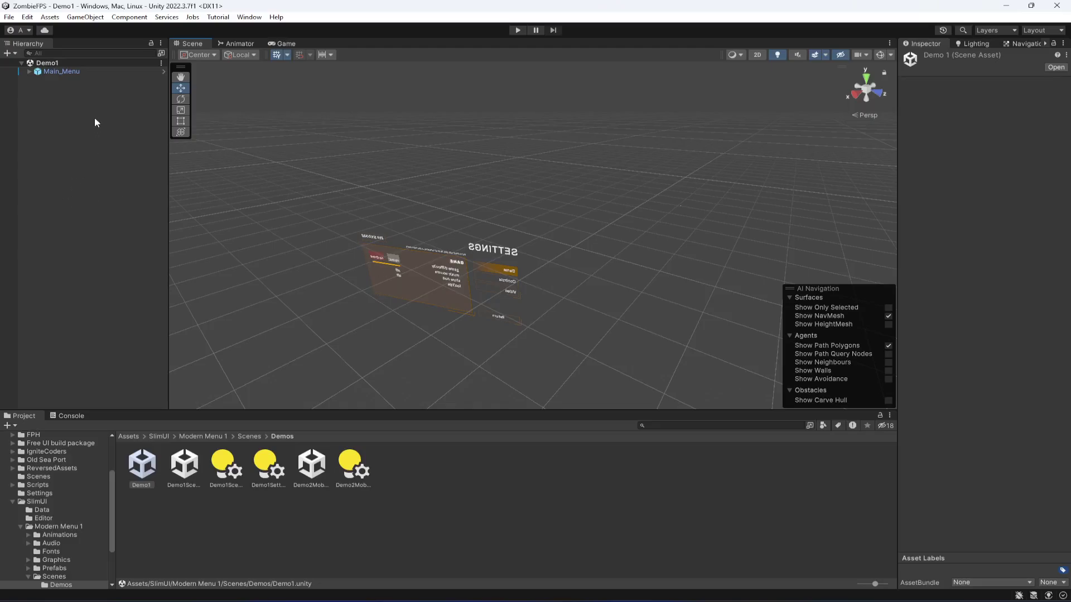
Step: Completely unpack the Main_Menu prefab and rename the Demo1 scene asset to 'MainMenu'
right_click(64, 72)
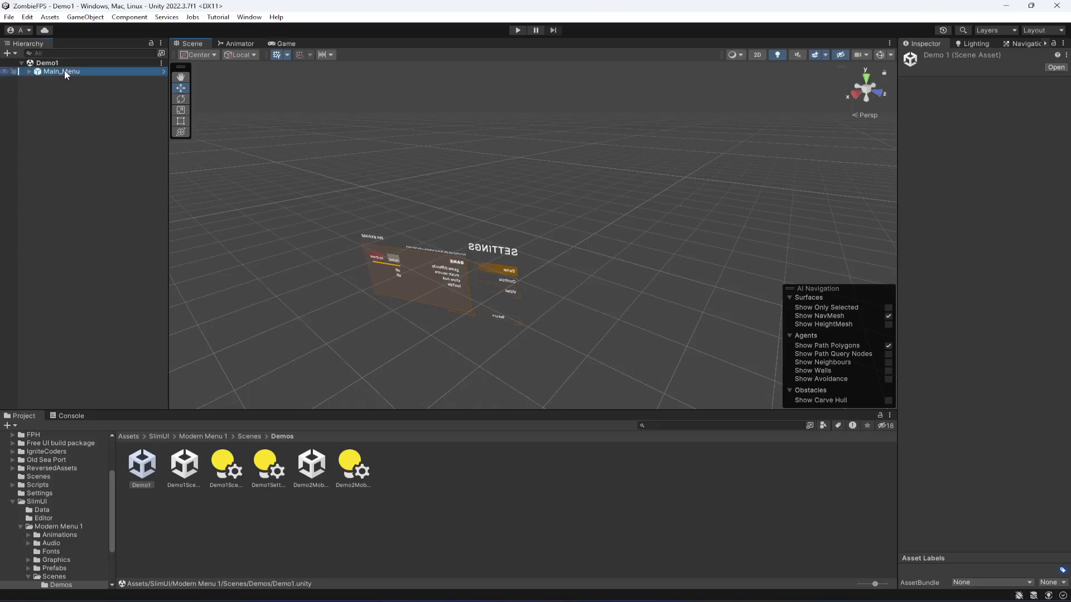
mouse_move(95, 216)
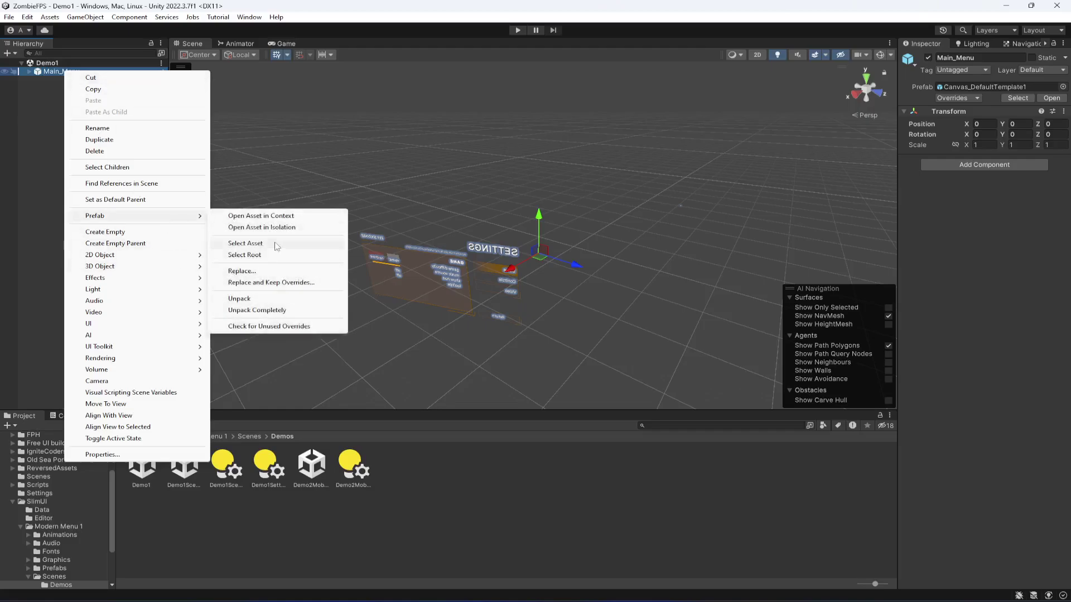
left_click(256, 310)
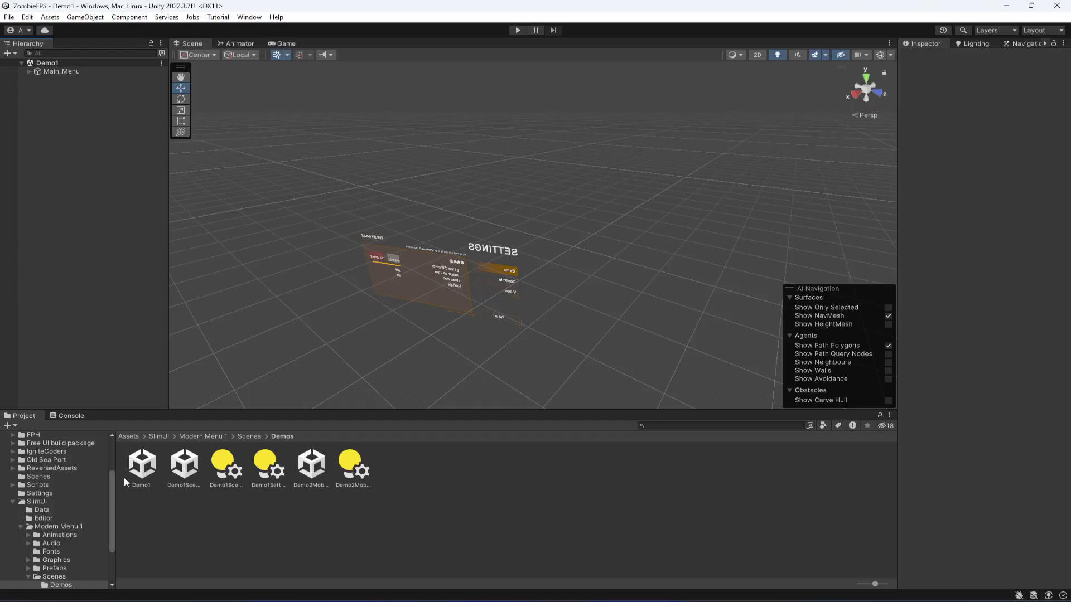
left_click(141, 465)
right_click(140, 467)
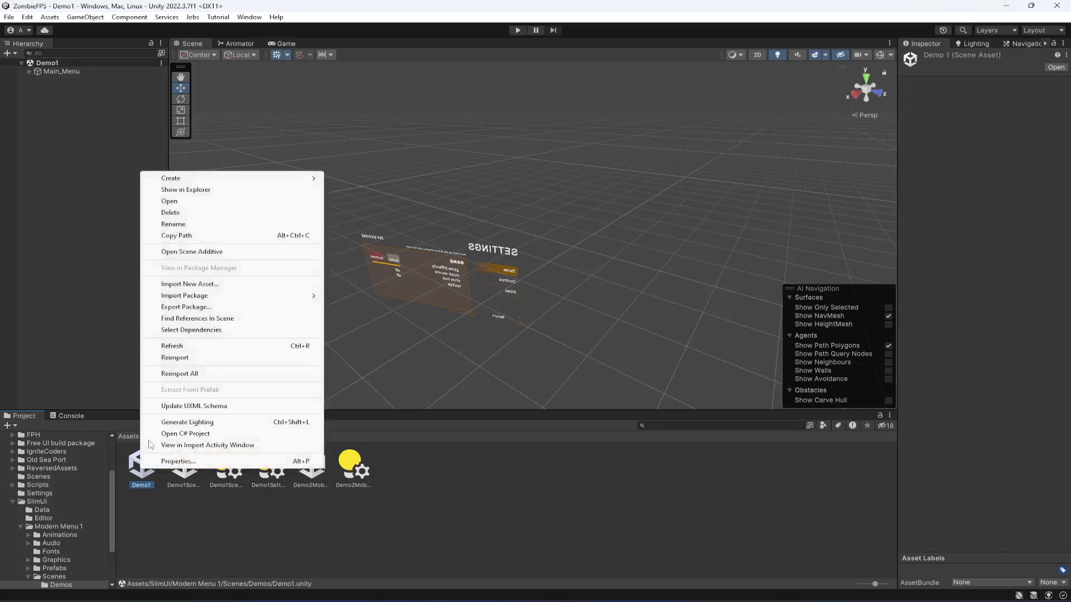
left_click(172, 224)
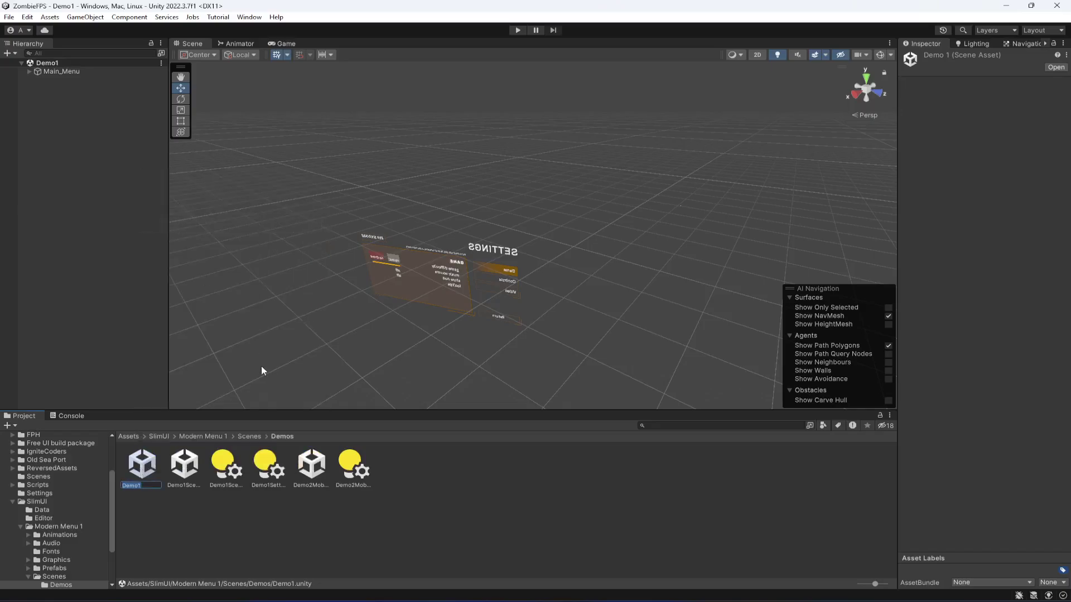
type("MainM")
type("enu")
key("Return")
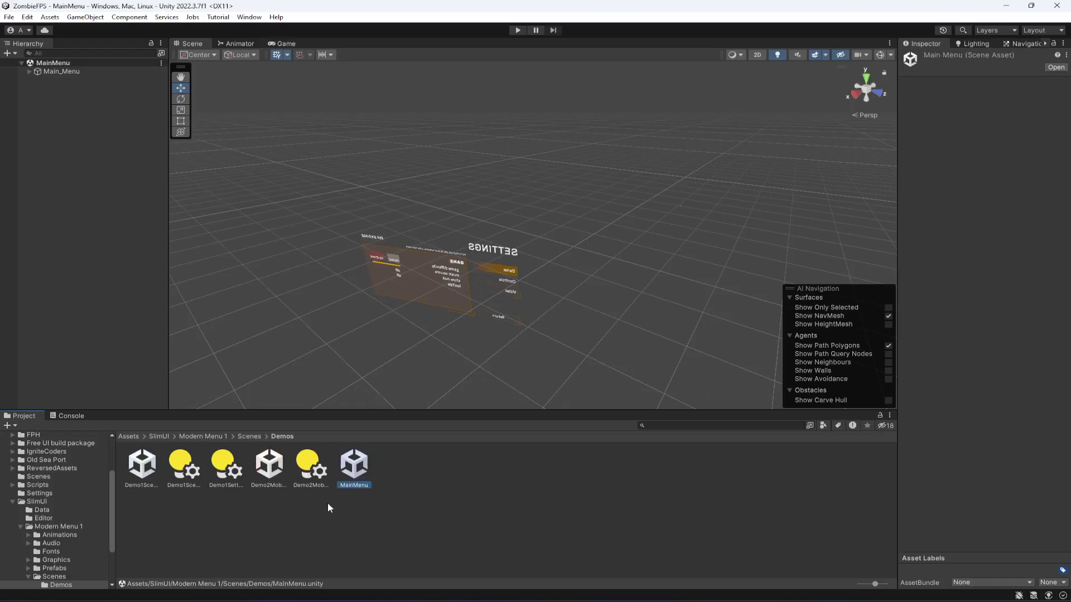
left_click(51, 73)
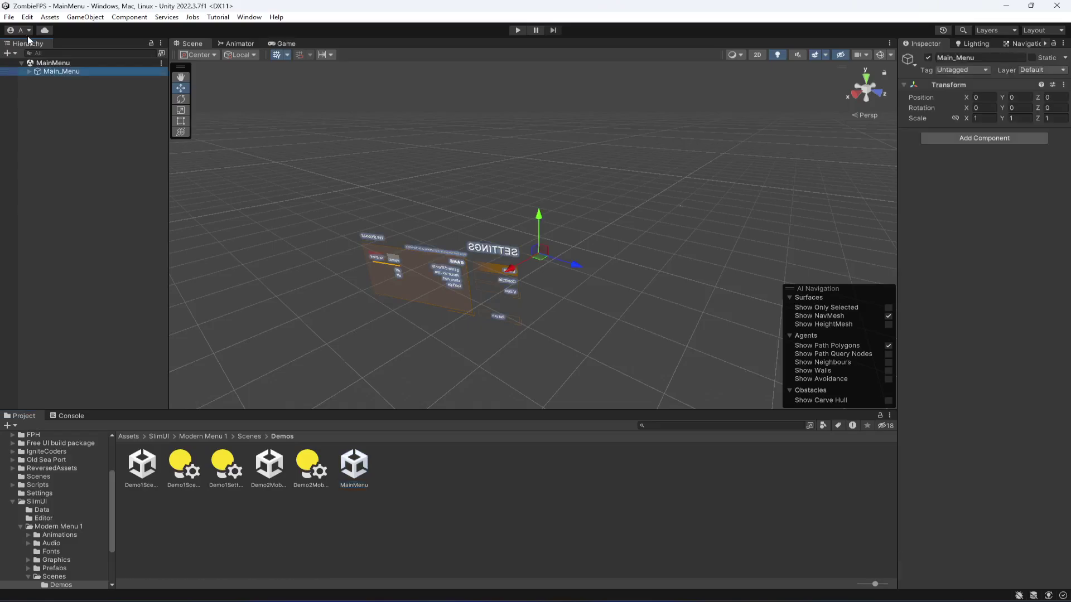
scroll(42, 497, "up", 3)
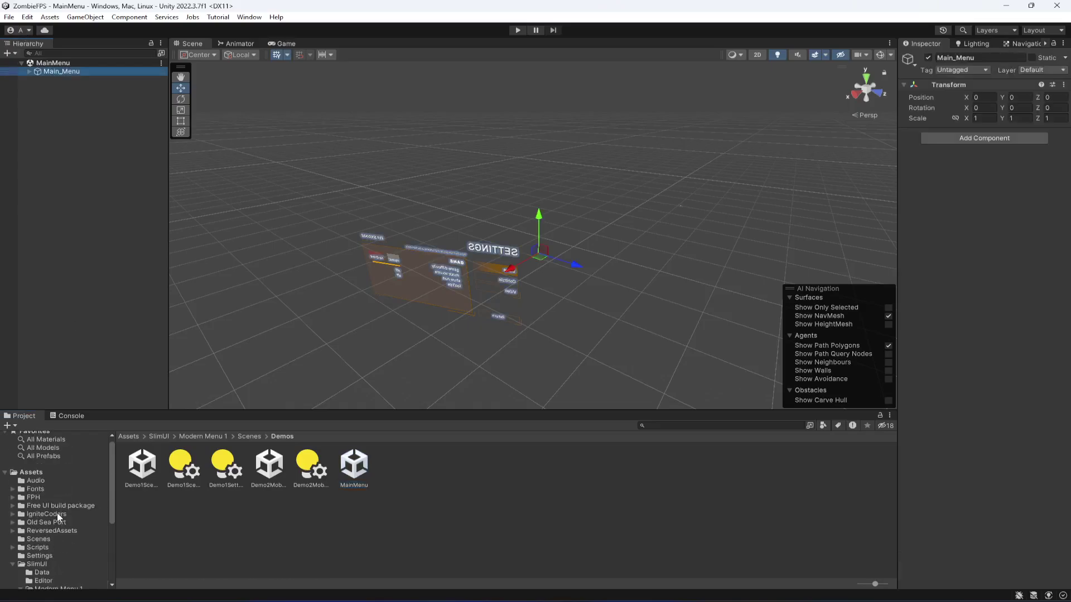
Step: Browse to ReversedAssets/City Builder Urban/Apocalypse Edition/URPAPO/ScenesAPO and select the demo scene
left_click(52, 532)
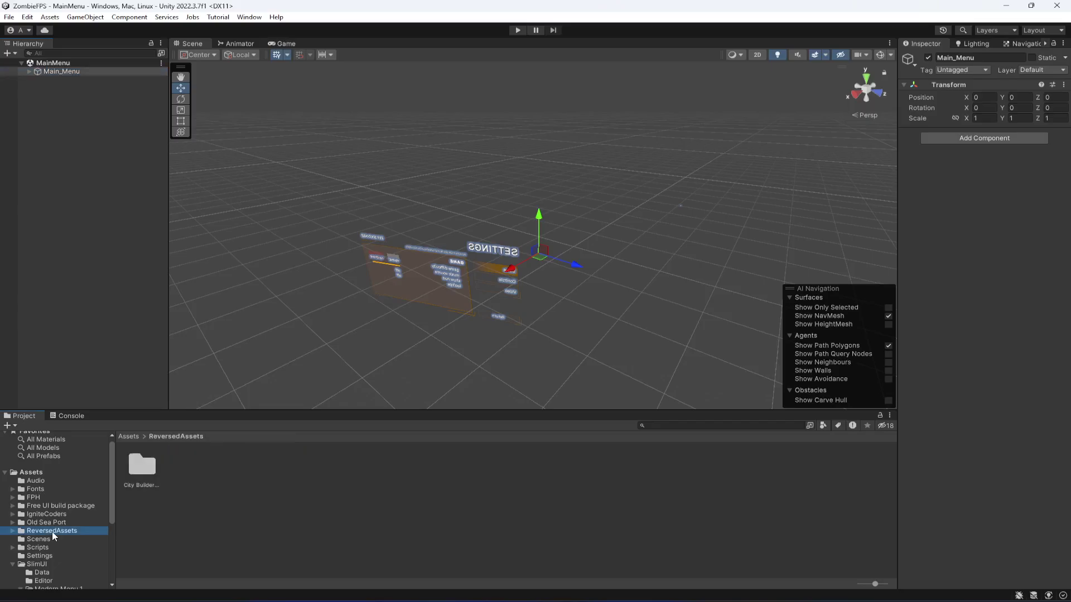
double_click(144, 470)
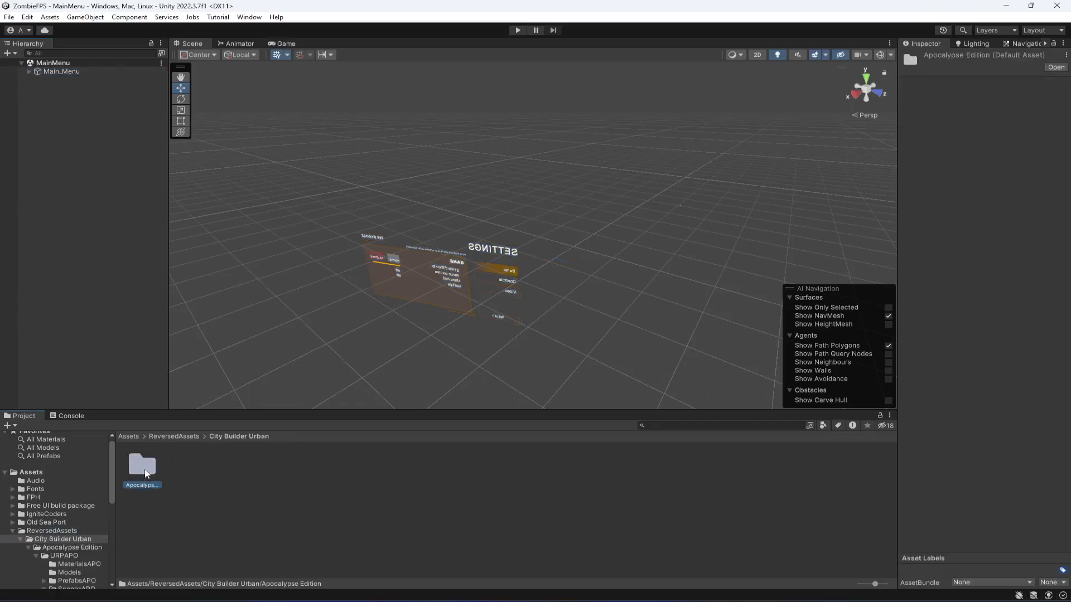
double_click(143, 470)
double_click(144, 470)
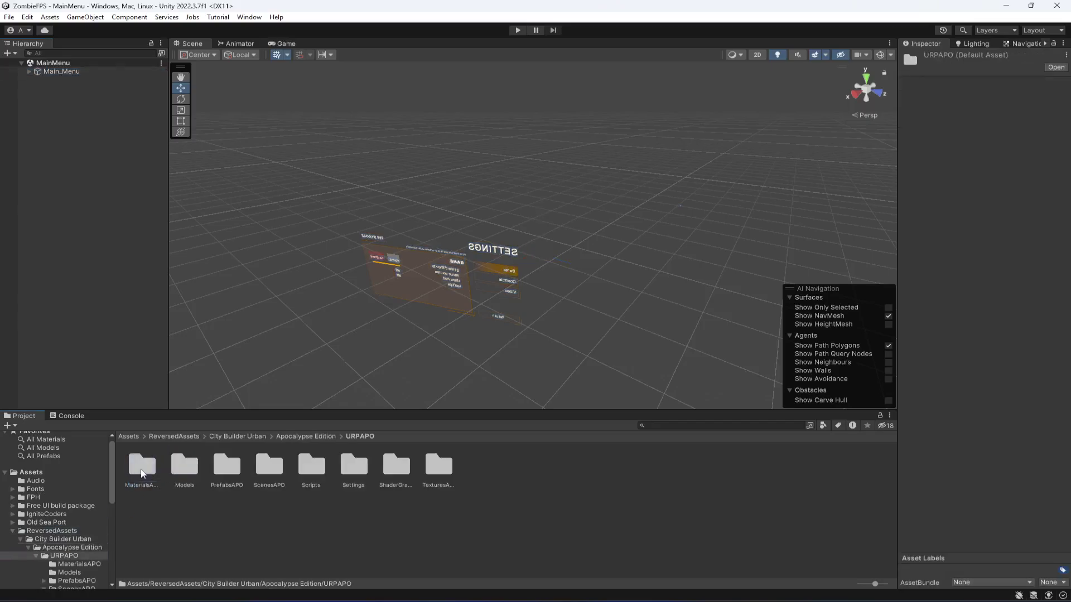
left_click(315, 474)
double_click(266, 476)
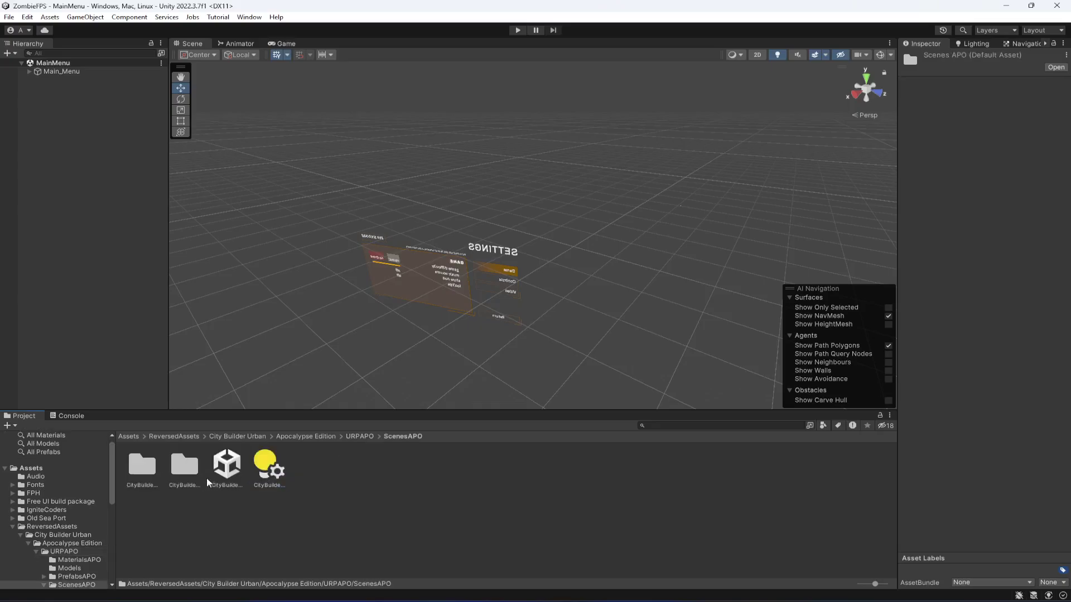
left_click(227, 468)
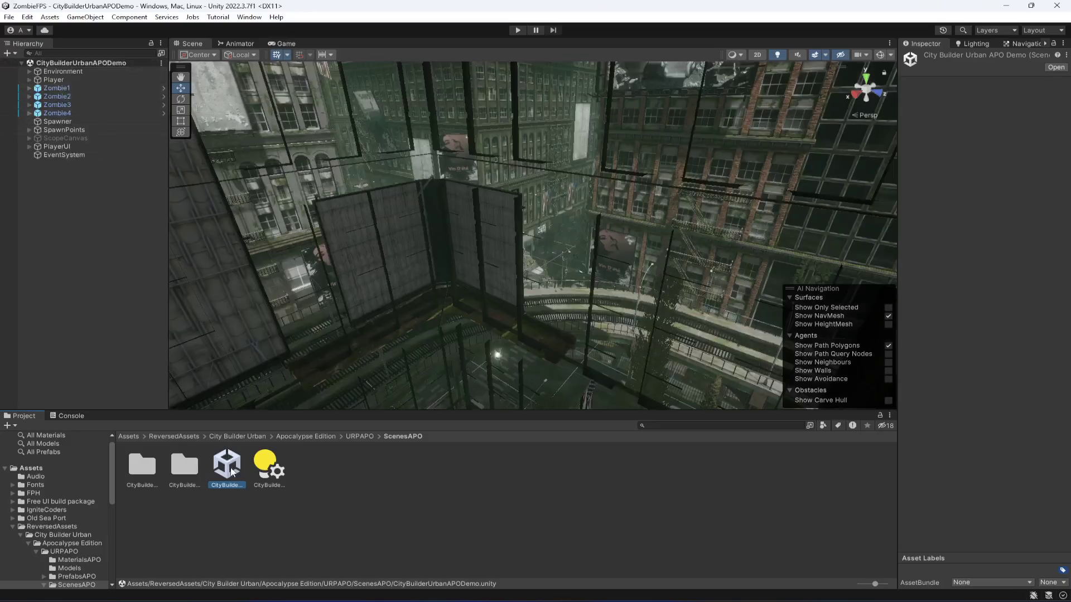
Step: Rename the City Builder Urban demo scene to 'Map1' and collapse ReversedAssets
right_click(237, 475)
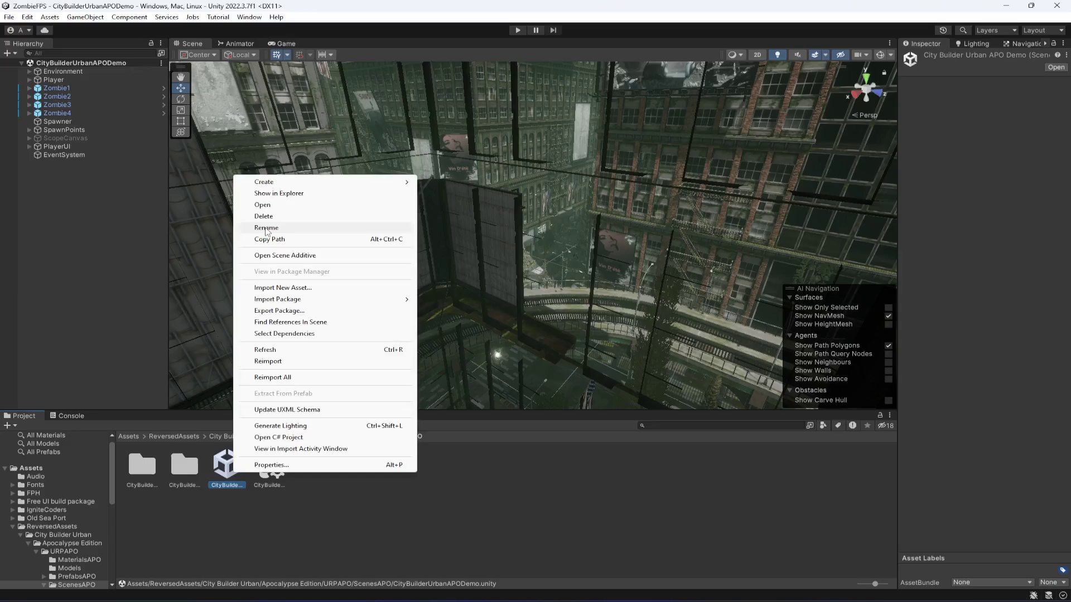
left_click(269, 226)
type("Mai")
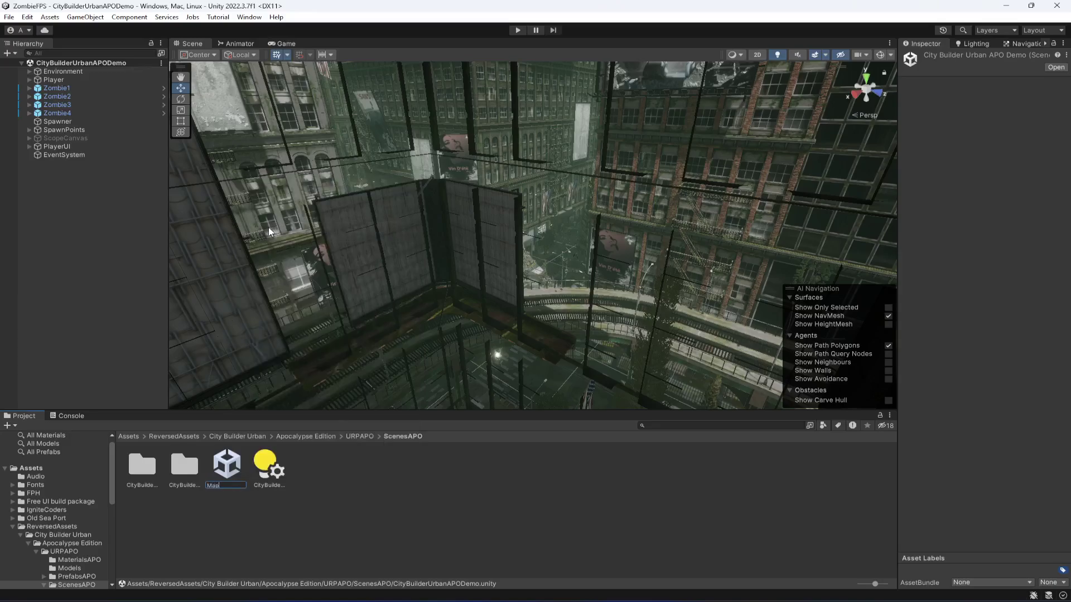
type("1")
key("Return")
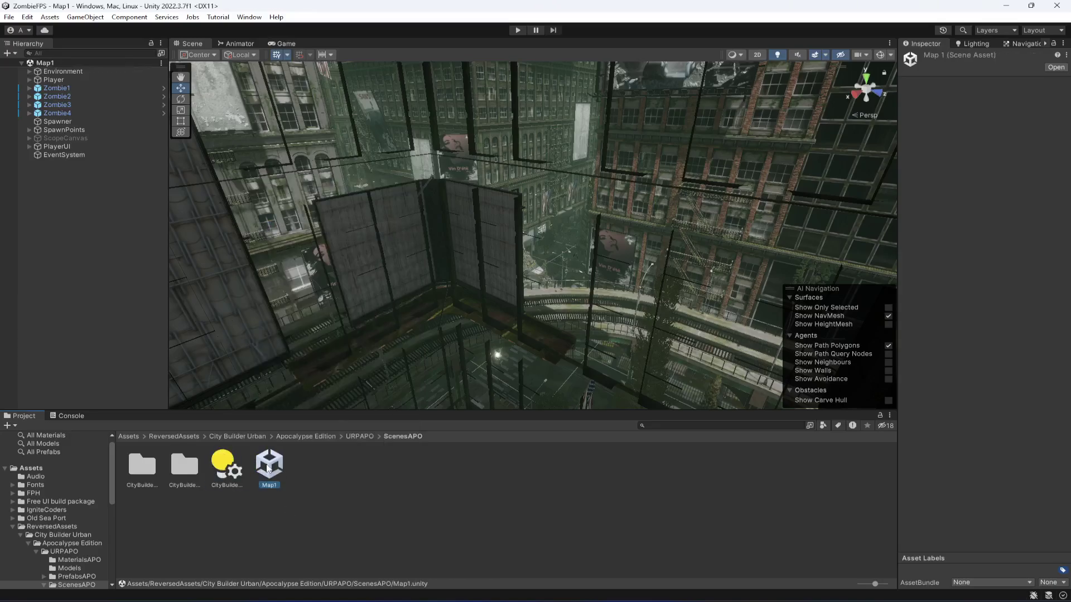
left_click(12, 526)
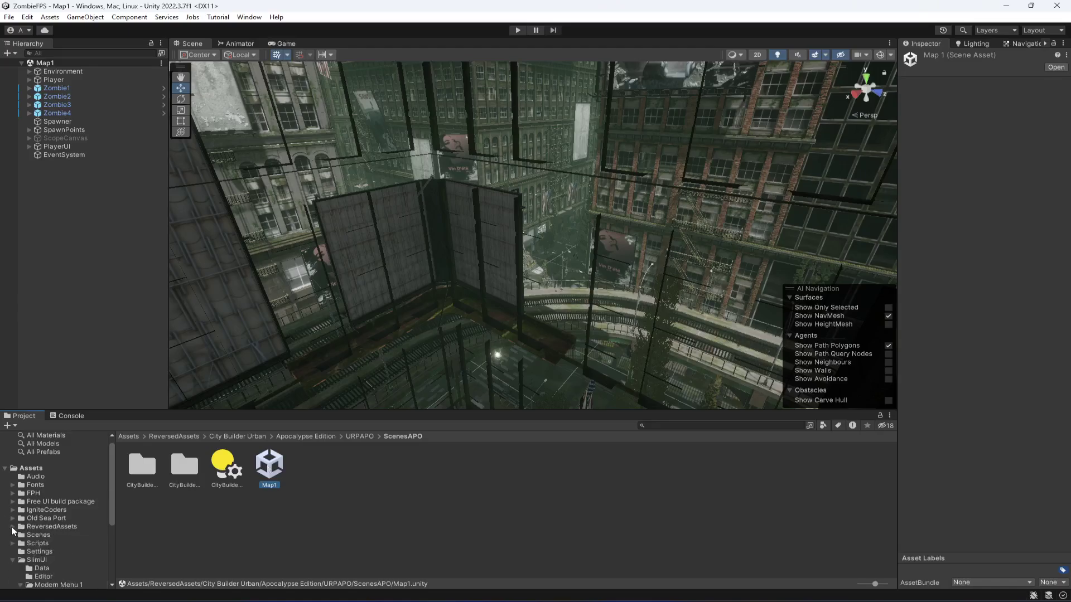
Step: Open the Old Sea Port Dock Thing scene and rename it 'Map2'
left_click(45, 518)
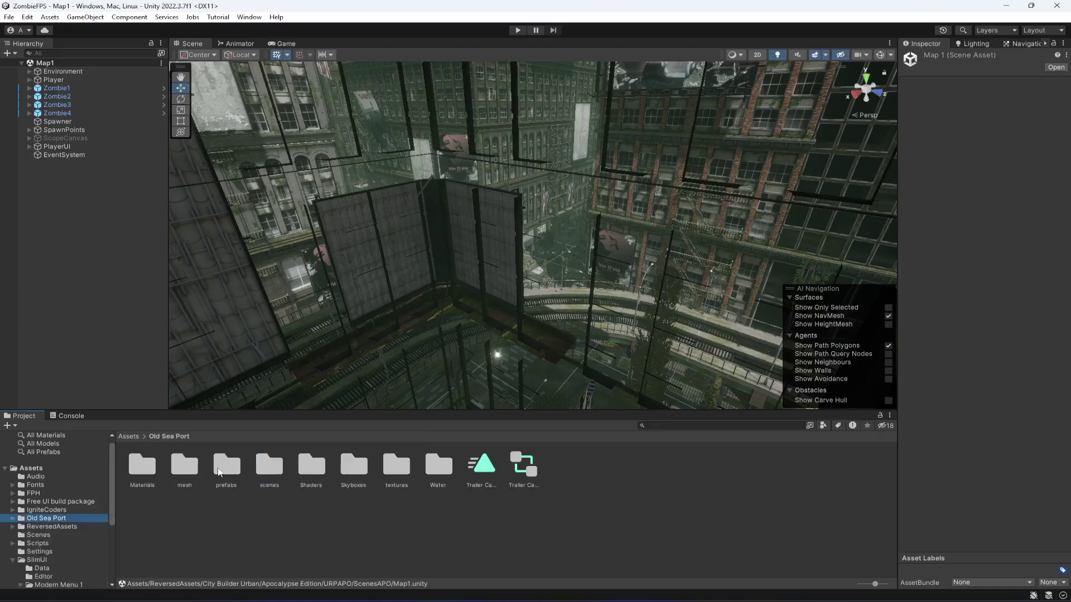
double_click(269, 469)
left_click(225, 465)
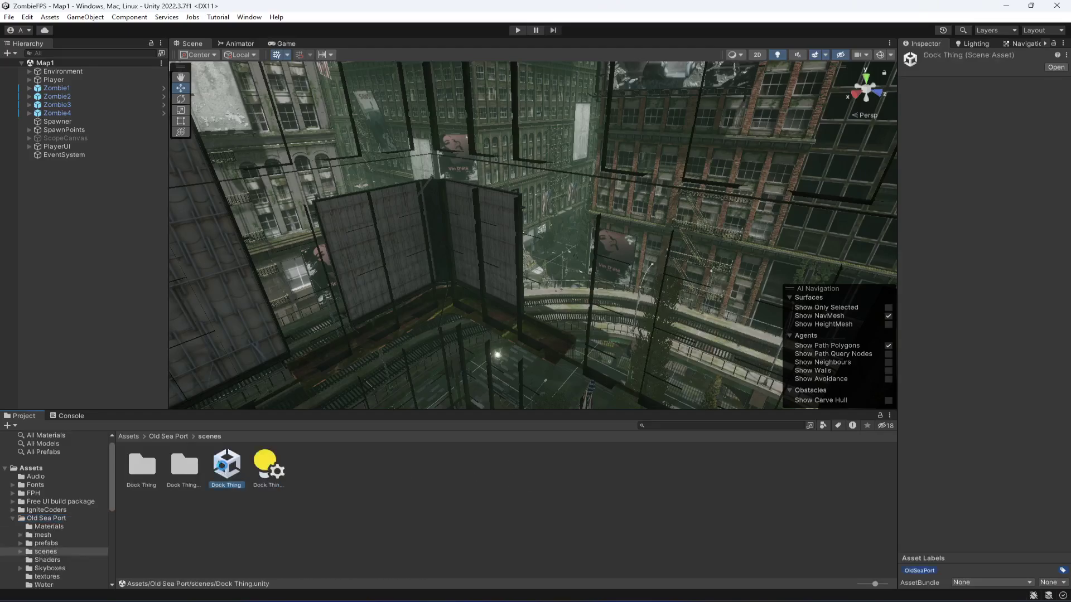
double_click(224, 467)
right_click(226, 470)
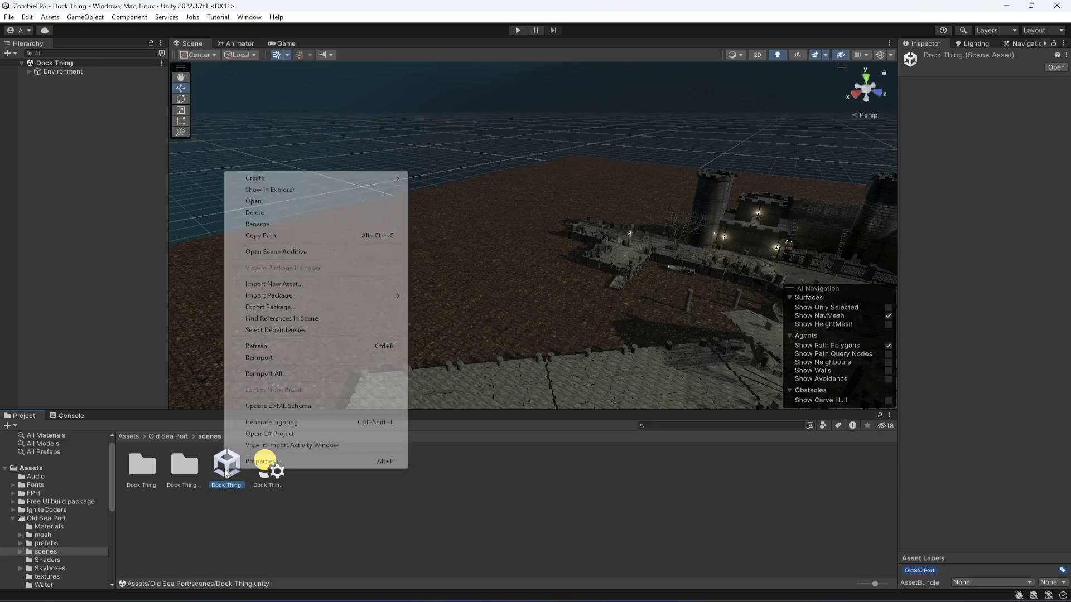
left_click(256, 223)
type("Map2")
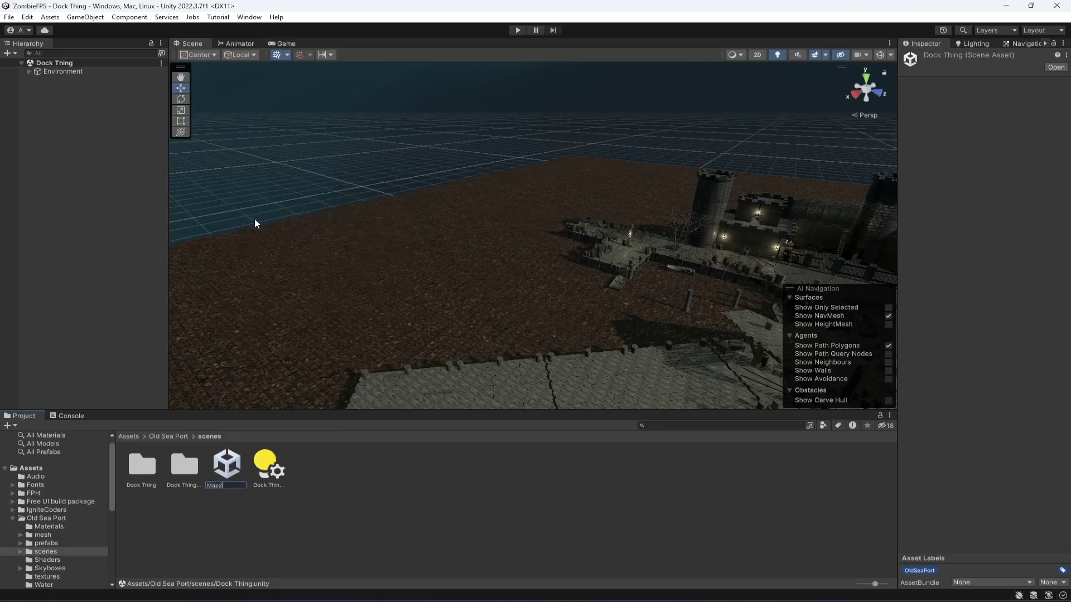
key("Return")
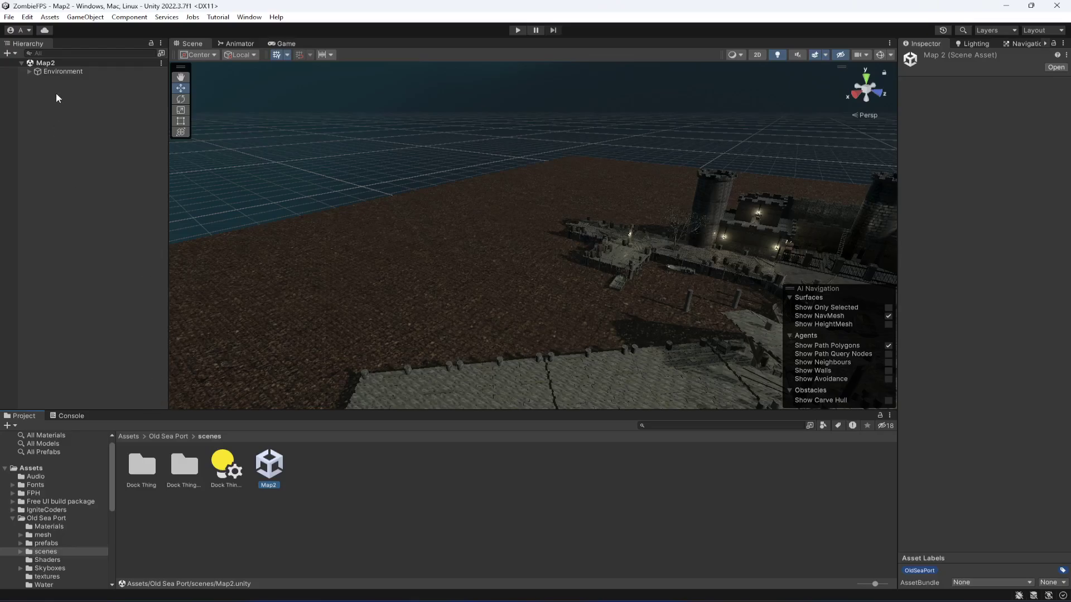
Step: In Build Settings, remove SampleScene and add Map2 to Scenes In Build
left_click(9, 17)
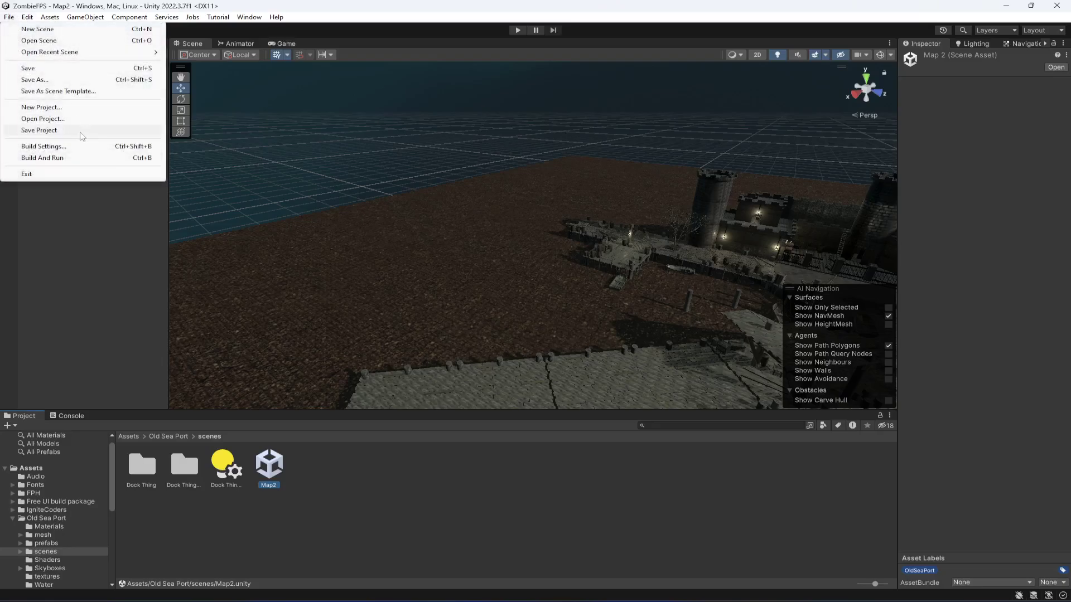
left_click(43, 145)
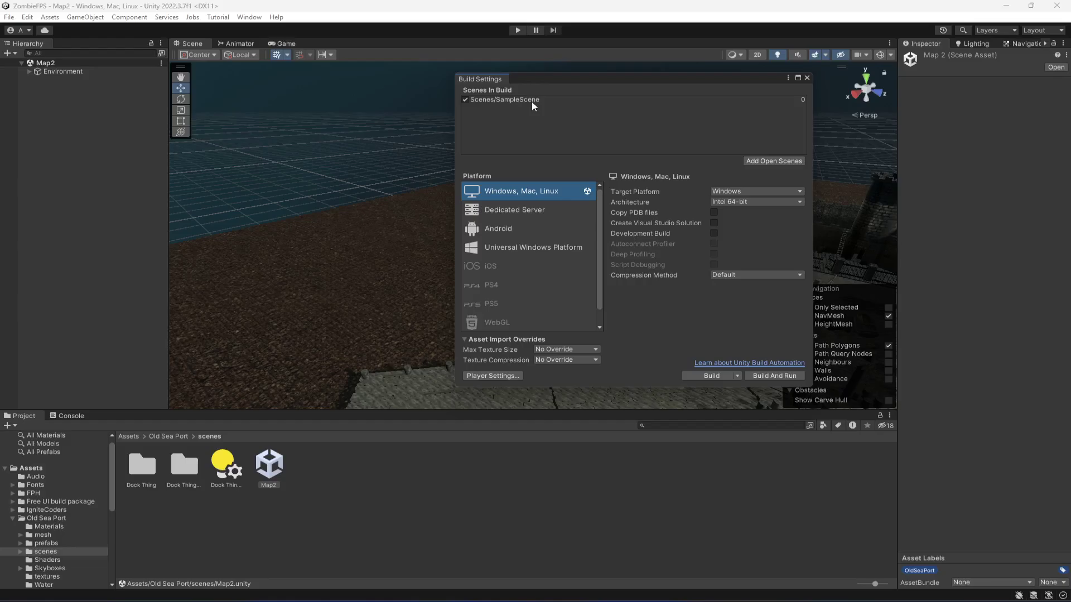
left_click(507, 102)
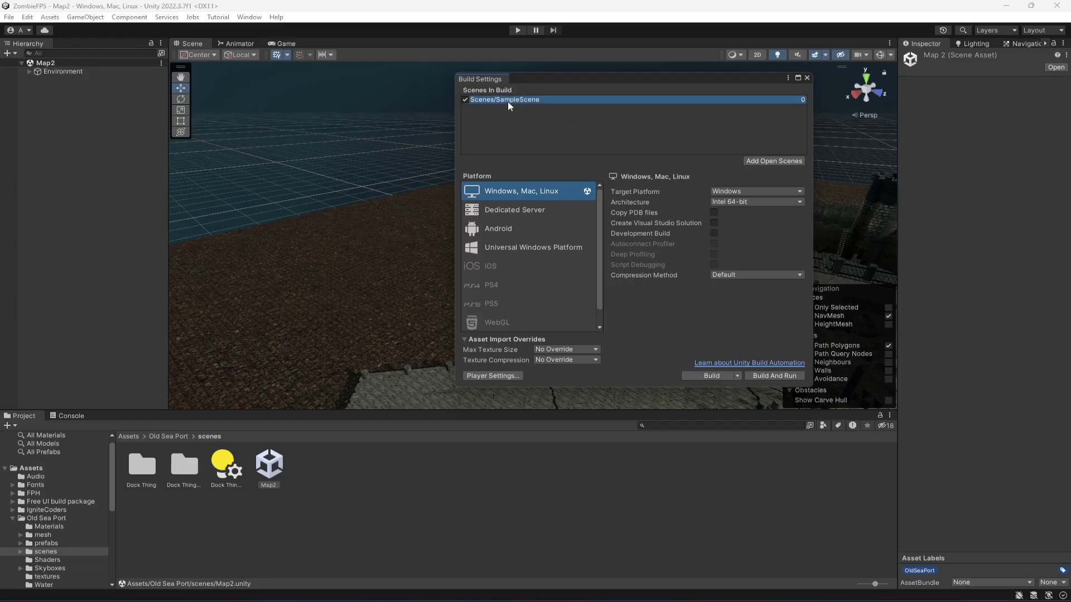
key("Delete")
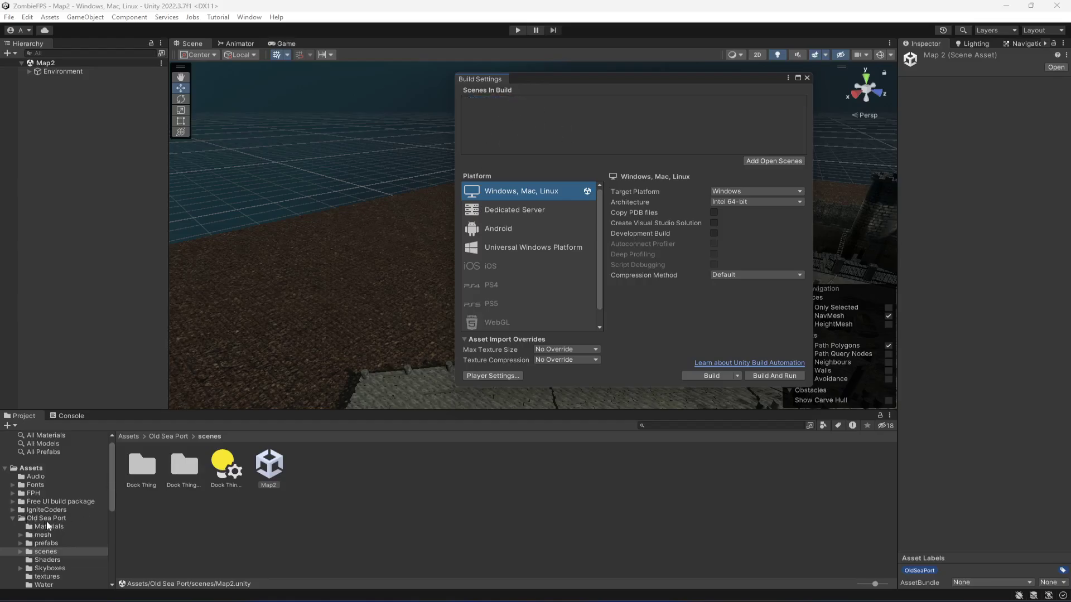
left_click_drag(273, 478, 589, 147)
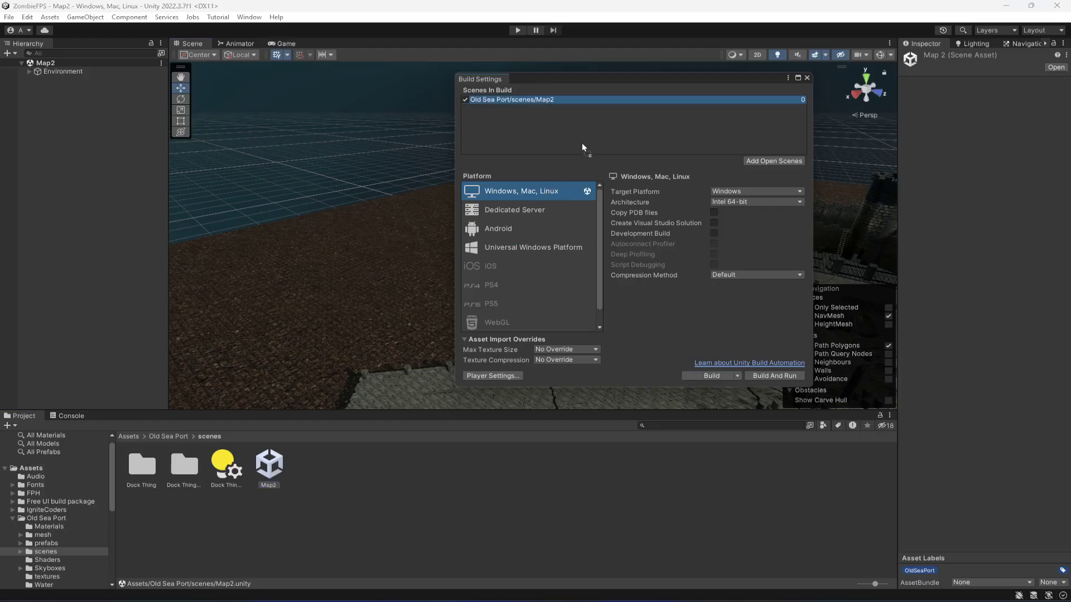
Step: Add the Map1 scene from ScenesAPO to the build list, placing it at the top
left_click(21, 518)
left_click(54, 527)
double_click(146, 465)
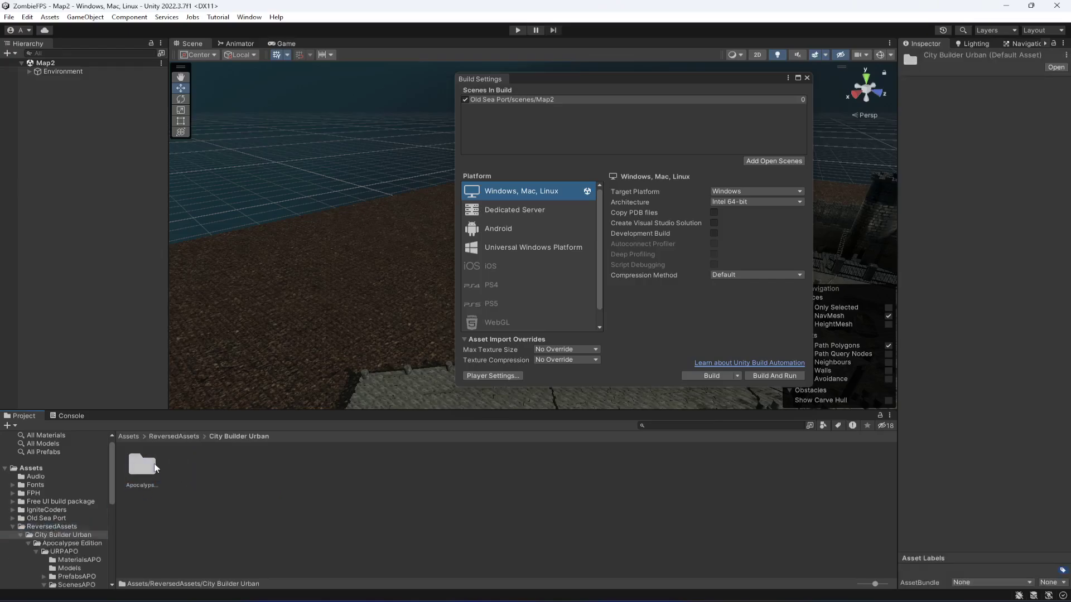
double_click(144, 465)
double_click(267, 467)
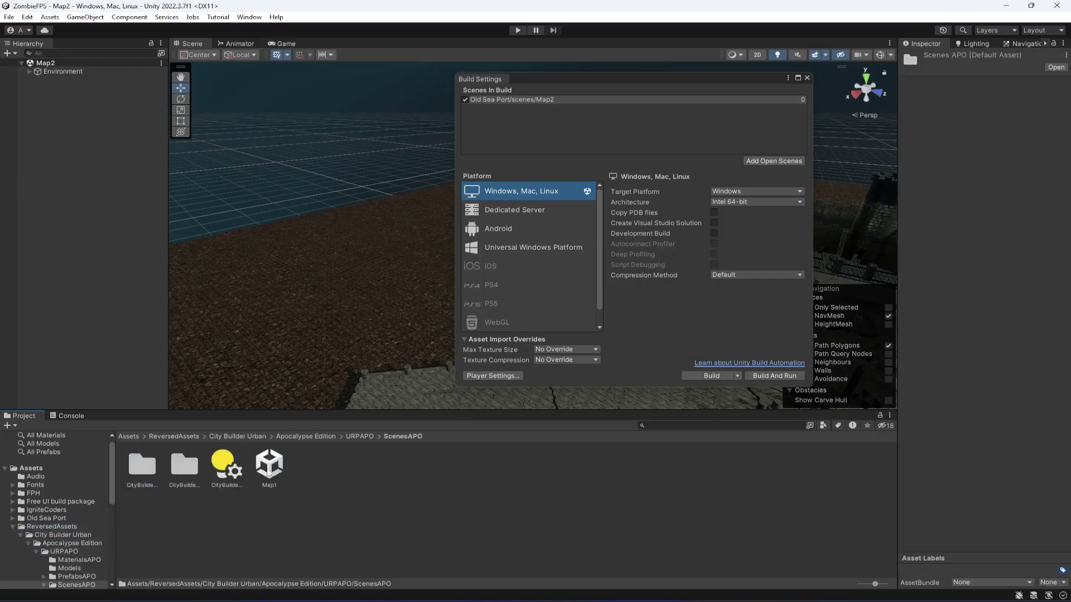
mouse_move(269, 467)
left_mouse_down()
mouse_move(594, 92)
mouse_move(595, 108)
left_mouse_up()
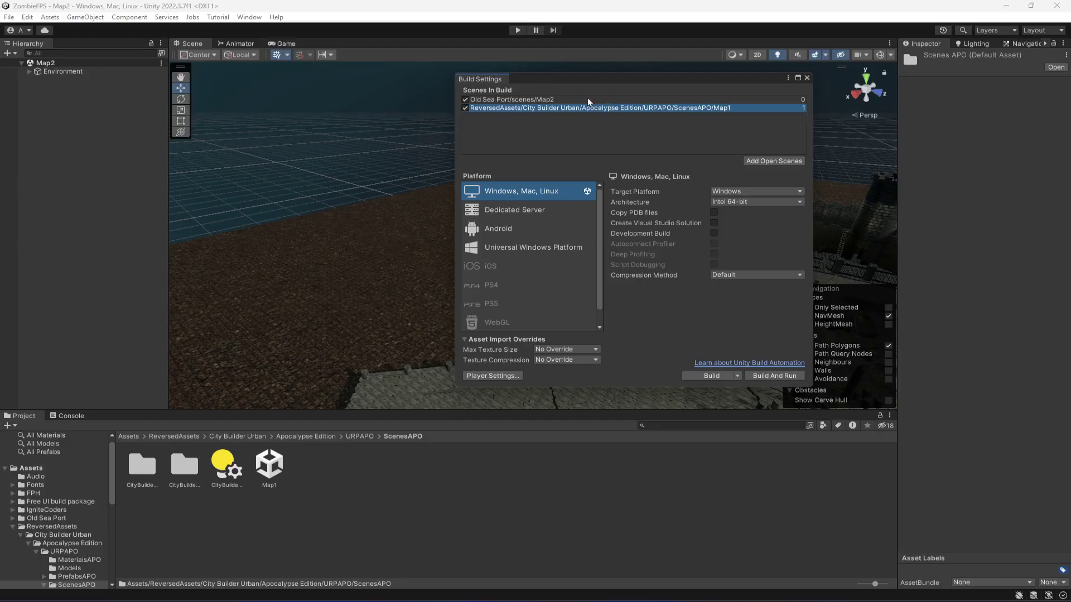
left_click_drag(588, 98, 574, 101)
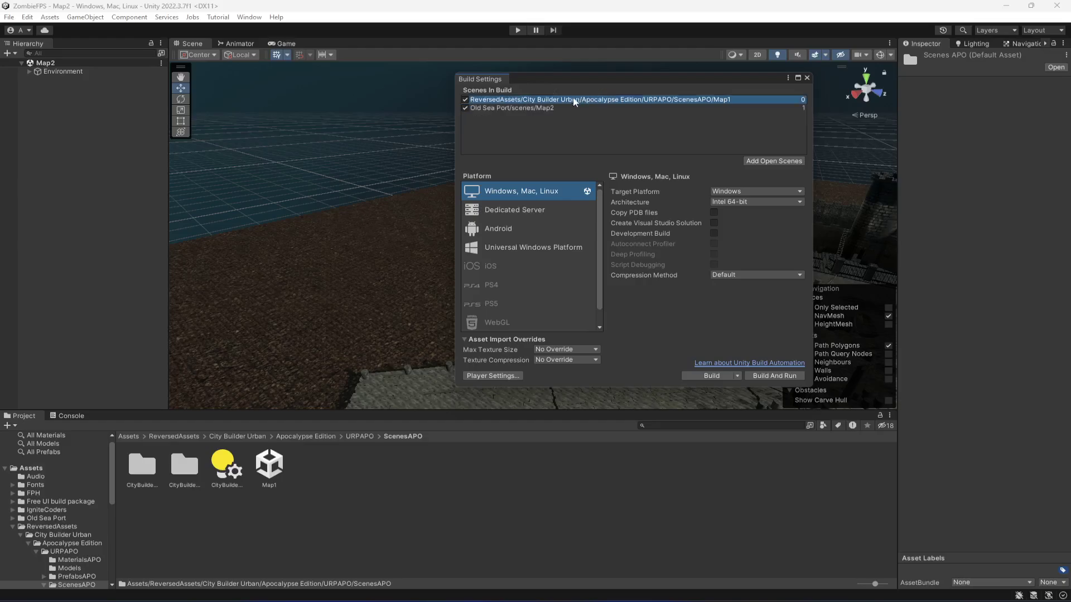
Step: Add MainMenu from the Demos folder as the first build scene, followed by Map1 and Map2
left_click(11, 527)
scroll(87, 531, "down", 3)
left_click(41, 497)
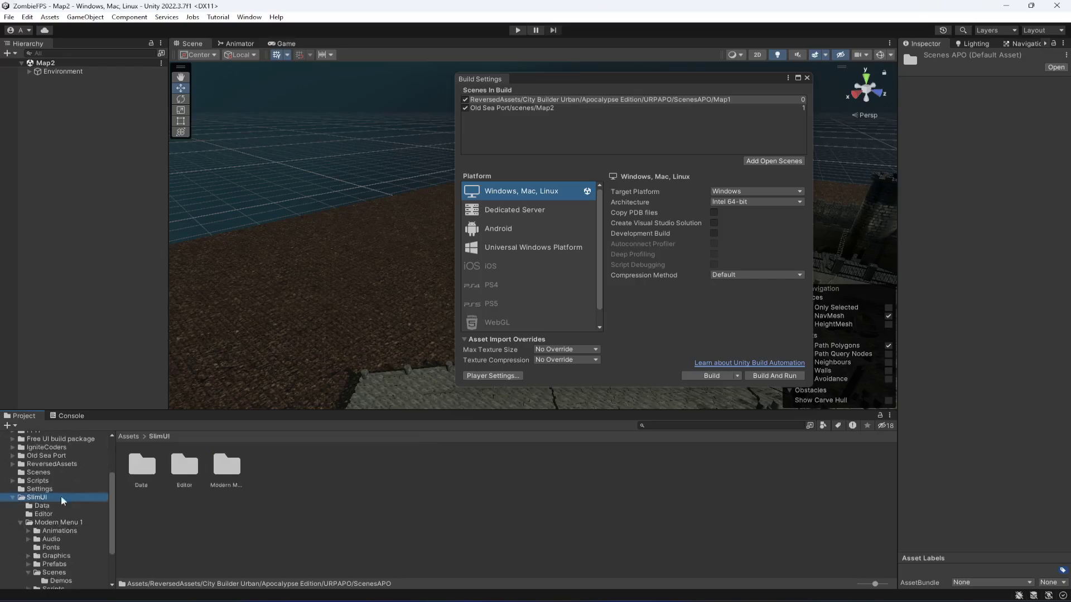
double_click(222, 473)
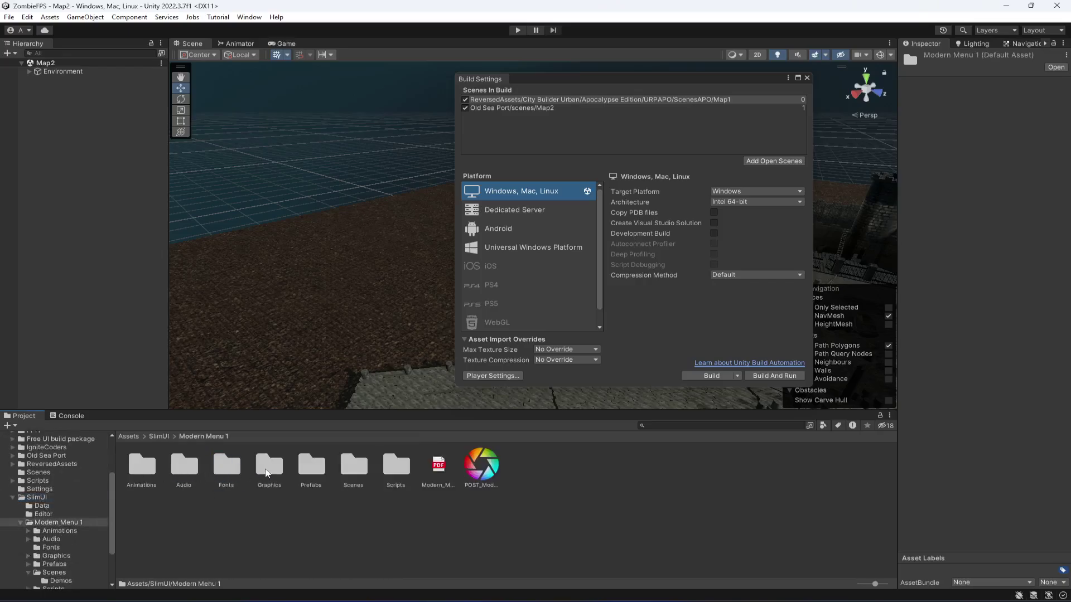
double_click(343, 470)
double_click(142, 474)
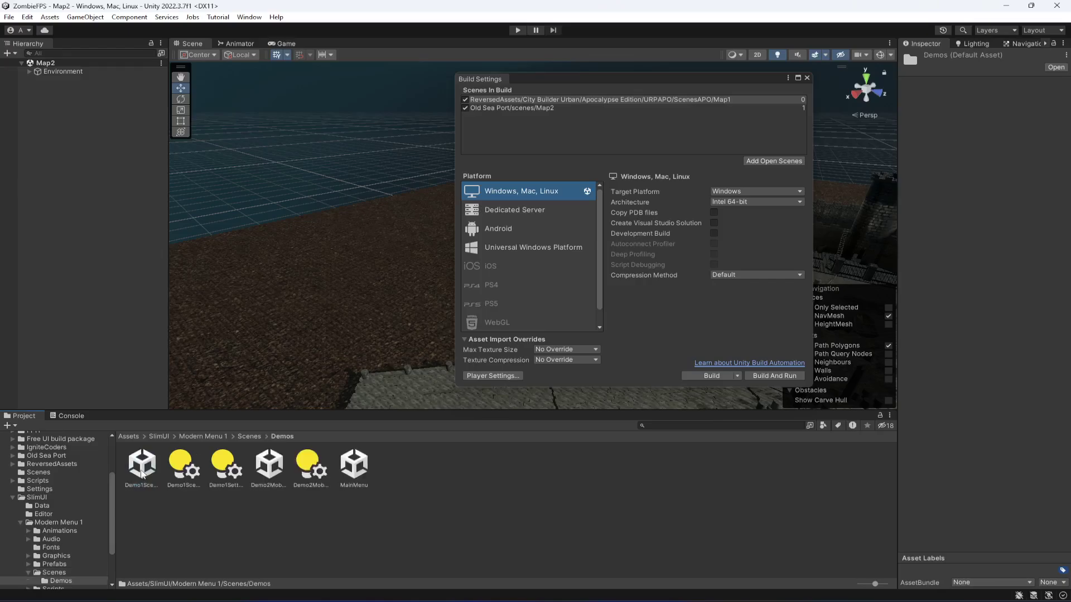
left_click_drag(354, 465, 563, 124)
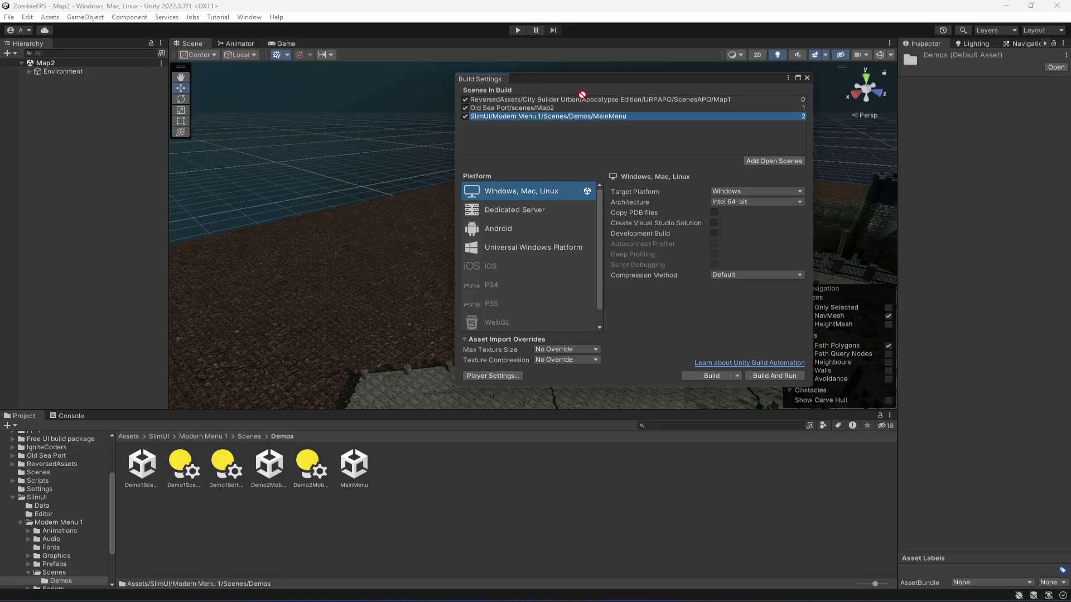
left_click_drag(584, 96, 585, 97)
left_click(642, 108)
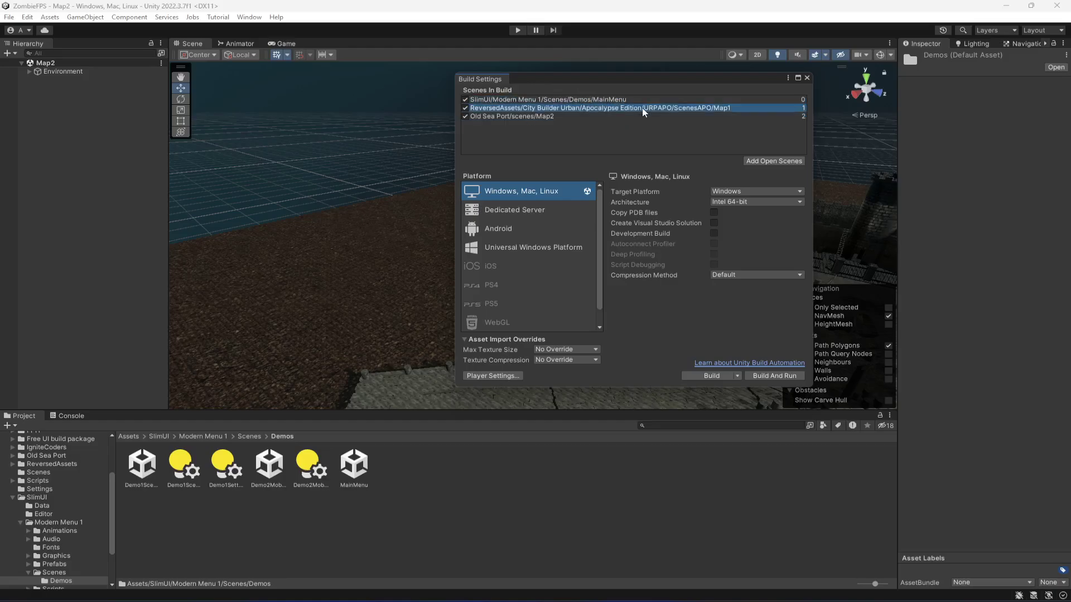
left_click(570, 114)
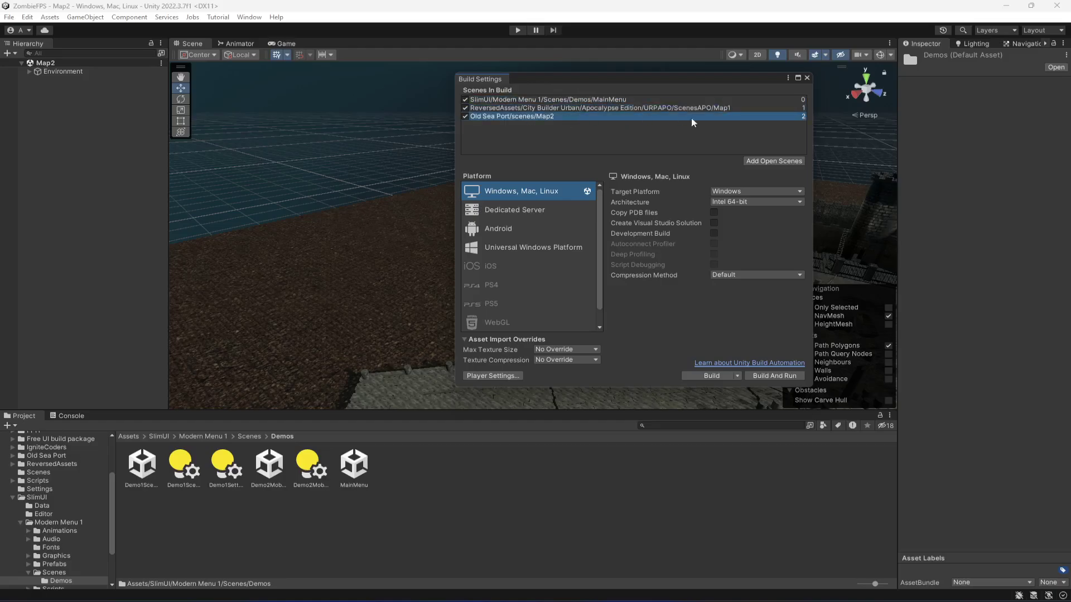
Step: Close Build Settings, open the MainMenu scene and view its menu in the Game view
left_click(806, 78)
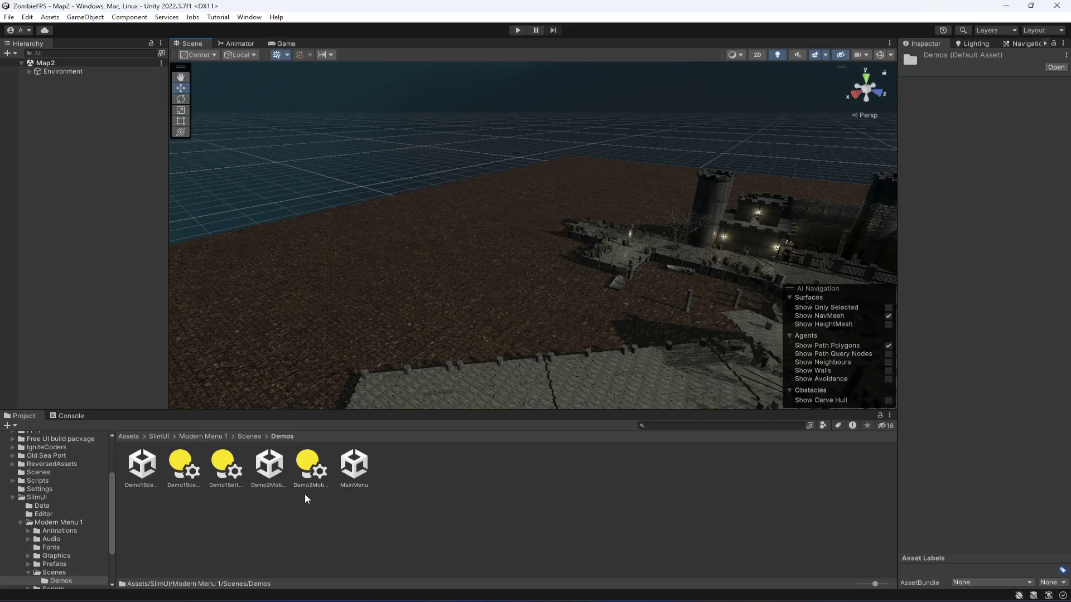
double_click(355, 464)
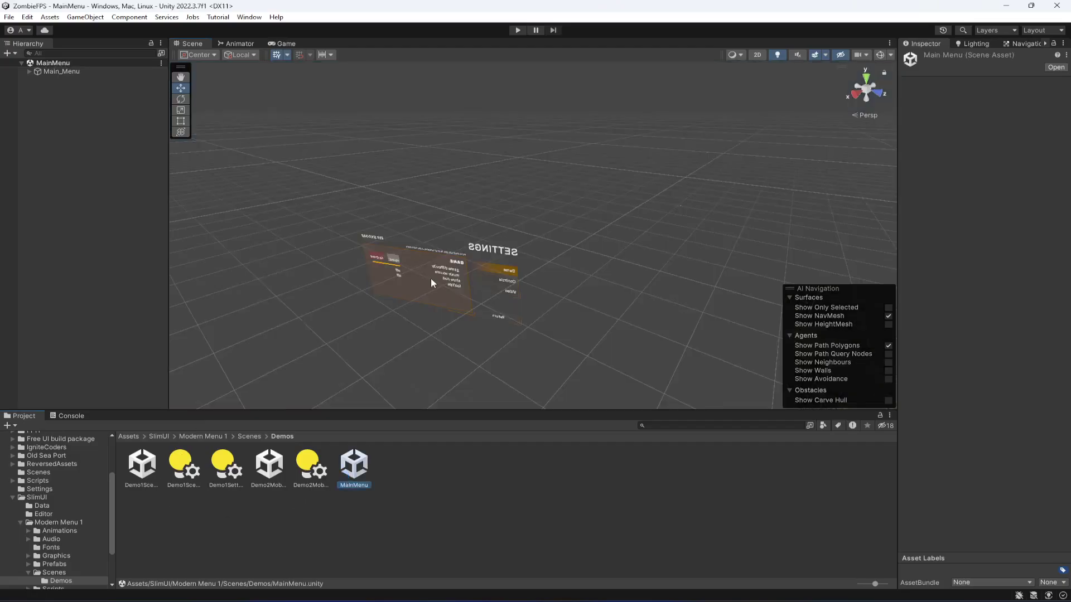
left_click(284, 43)
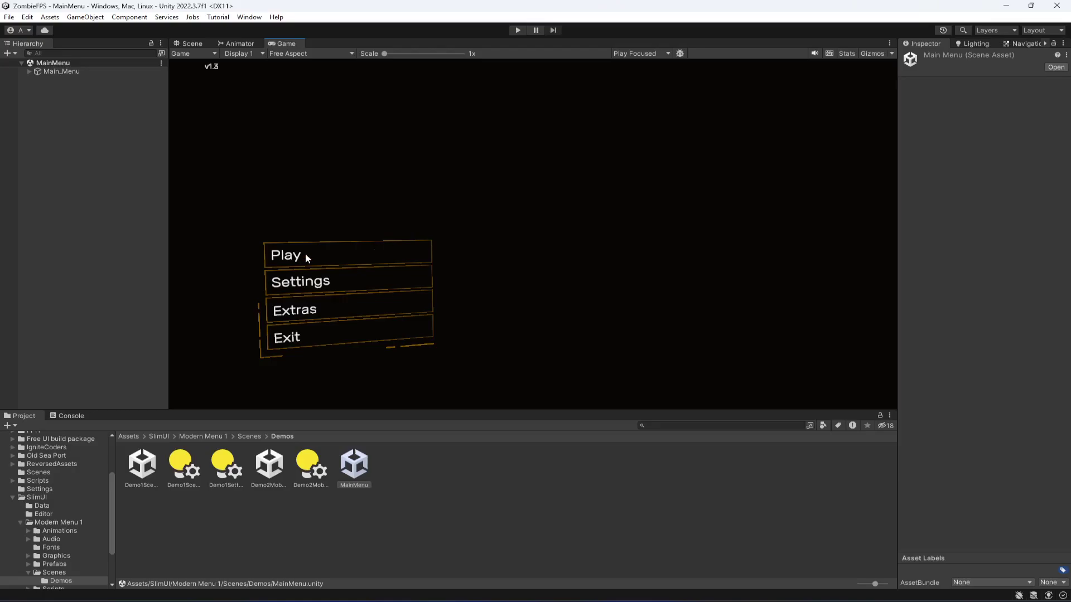